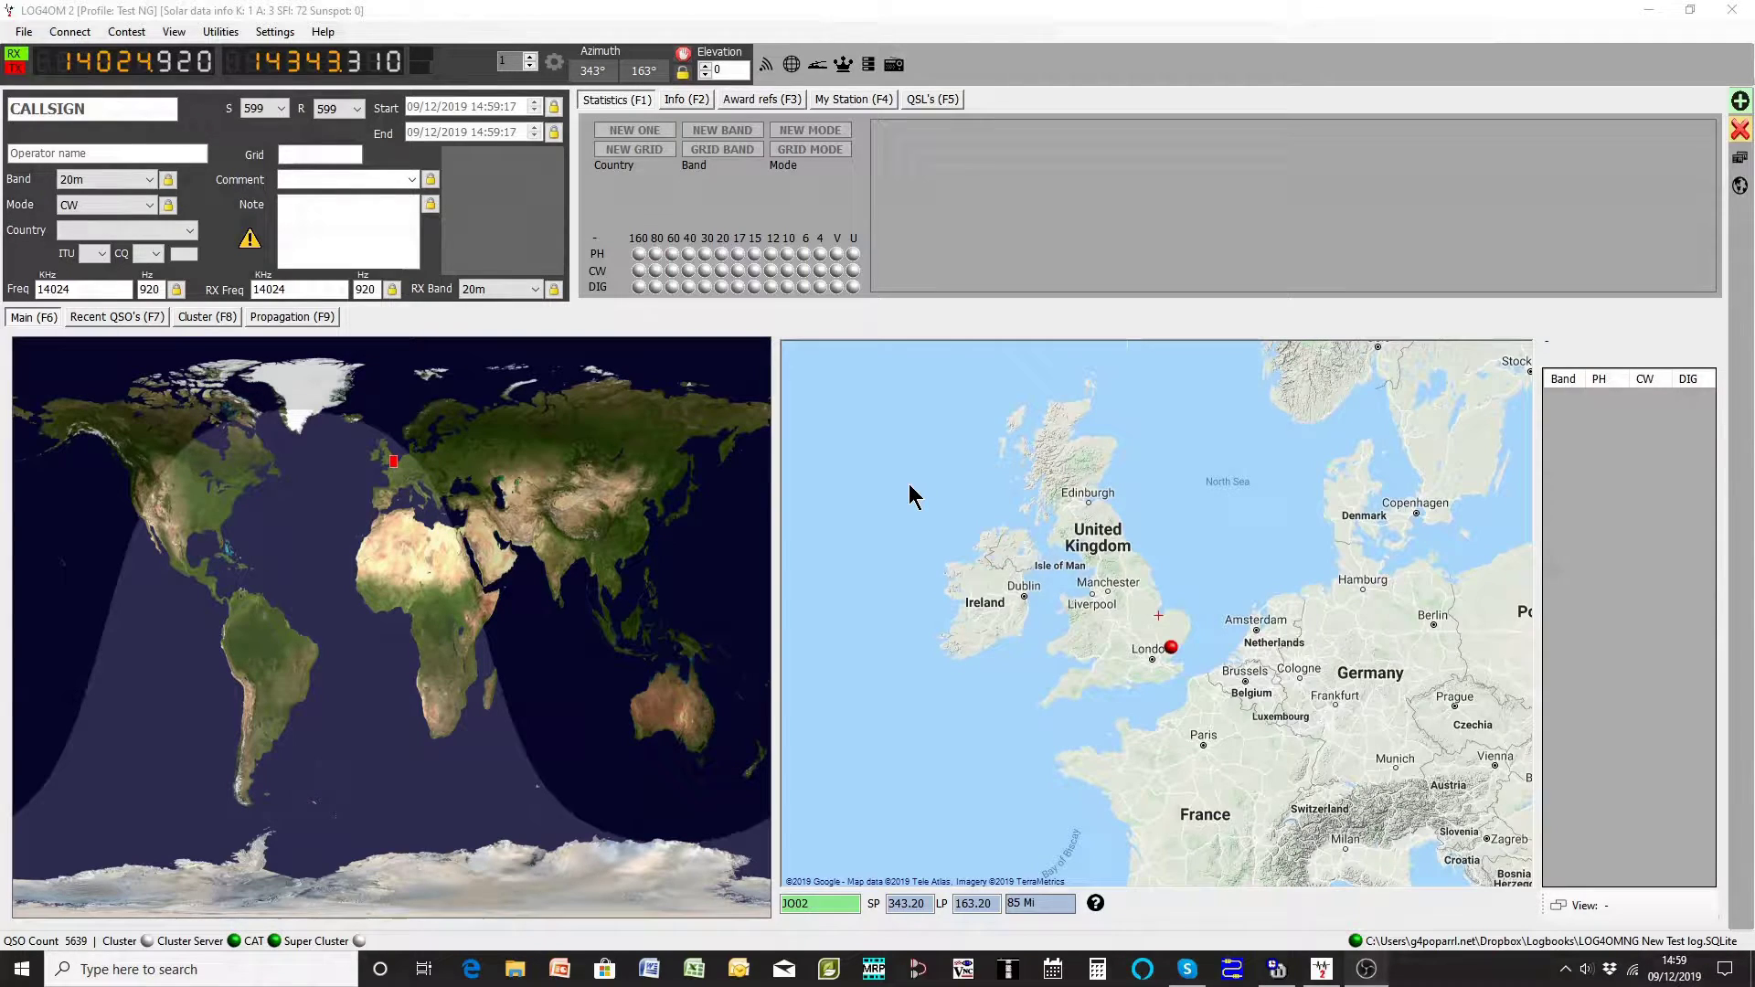
Step: Open the Telnet cluster management window from the Connect menu
{"action": "left_click", "coordinate": [70, 39]}
{"action": "left_click", "coordinate": [70, 35]}
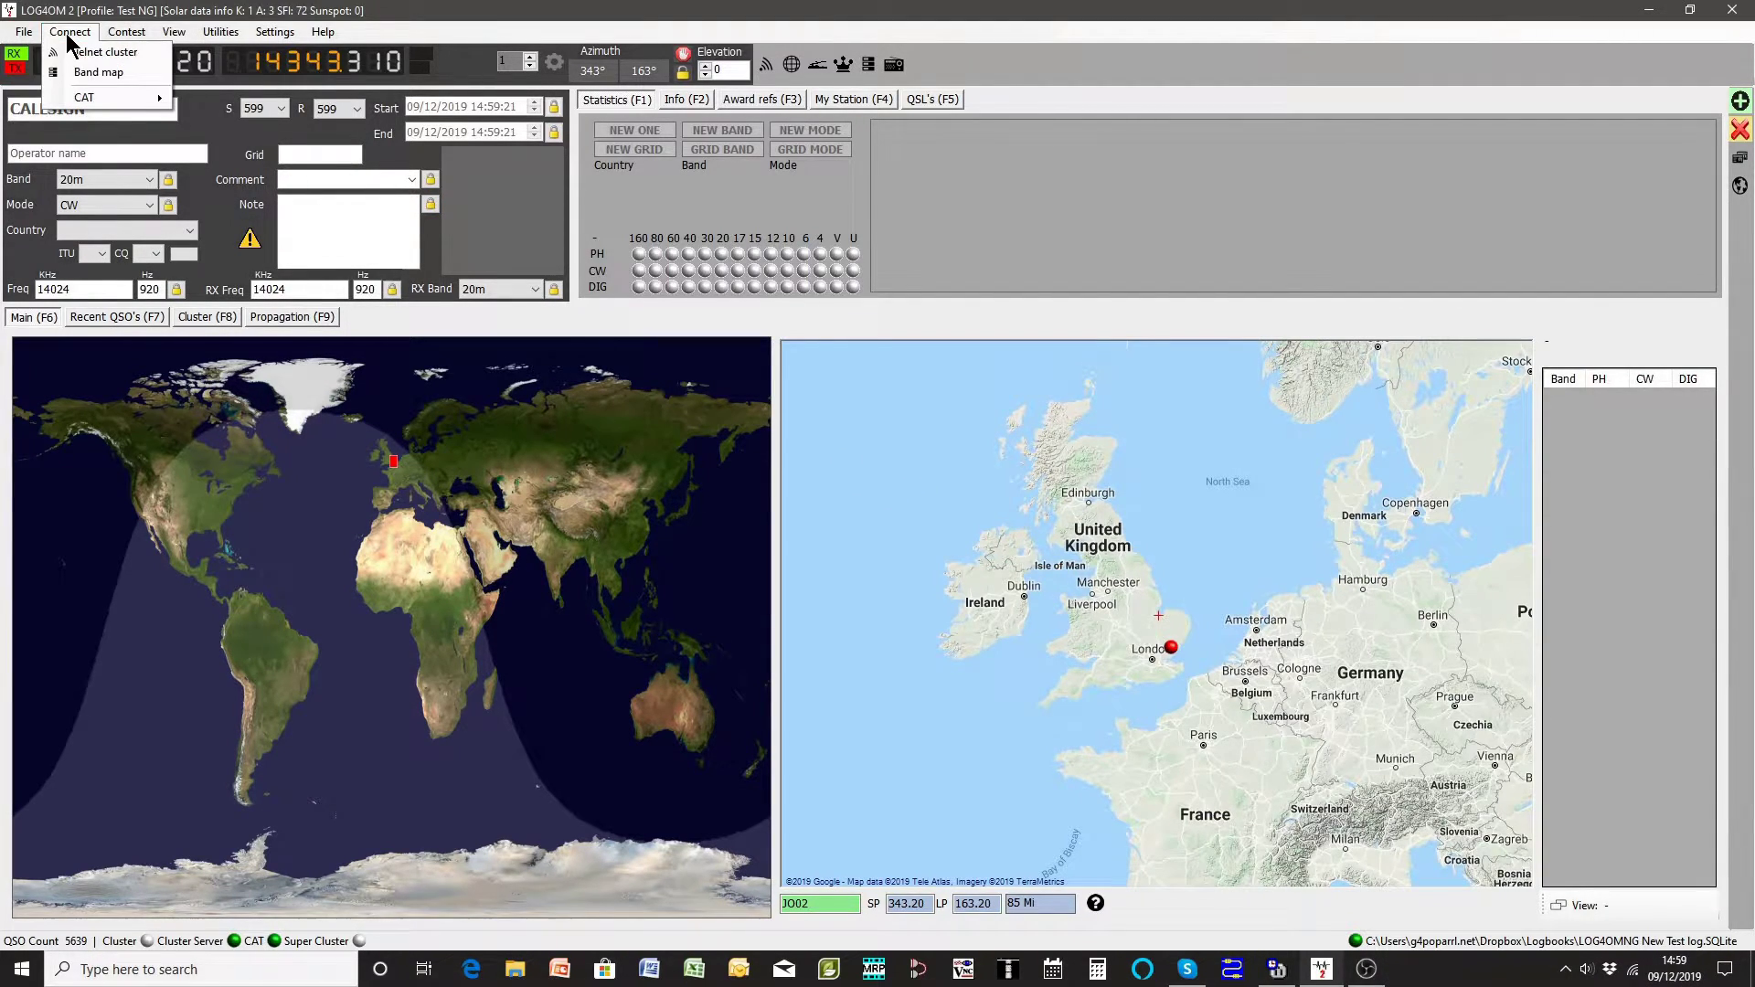
{"action": "left_click", "coordinate": [100, 52]}
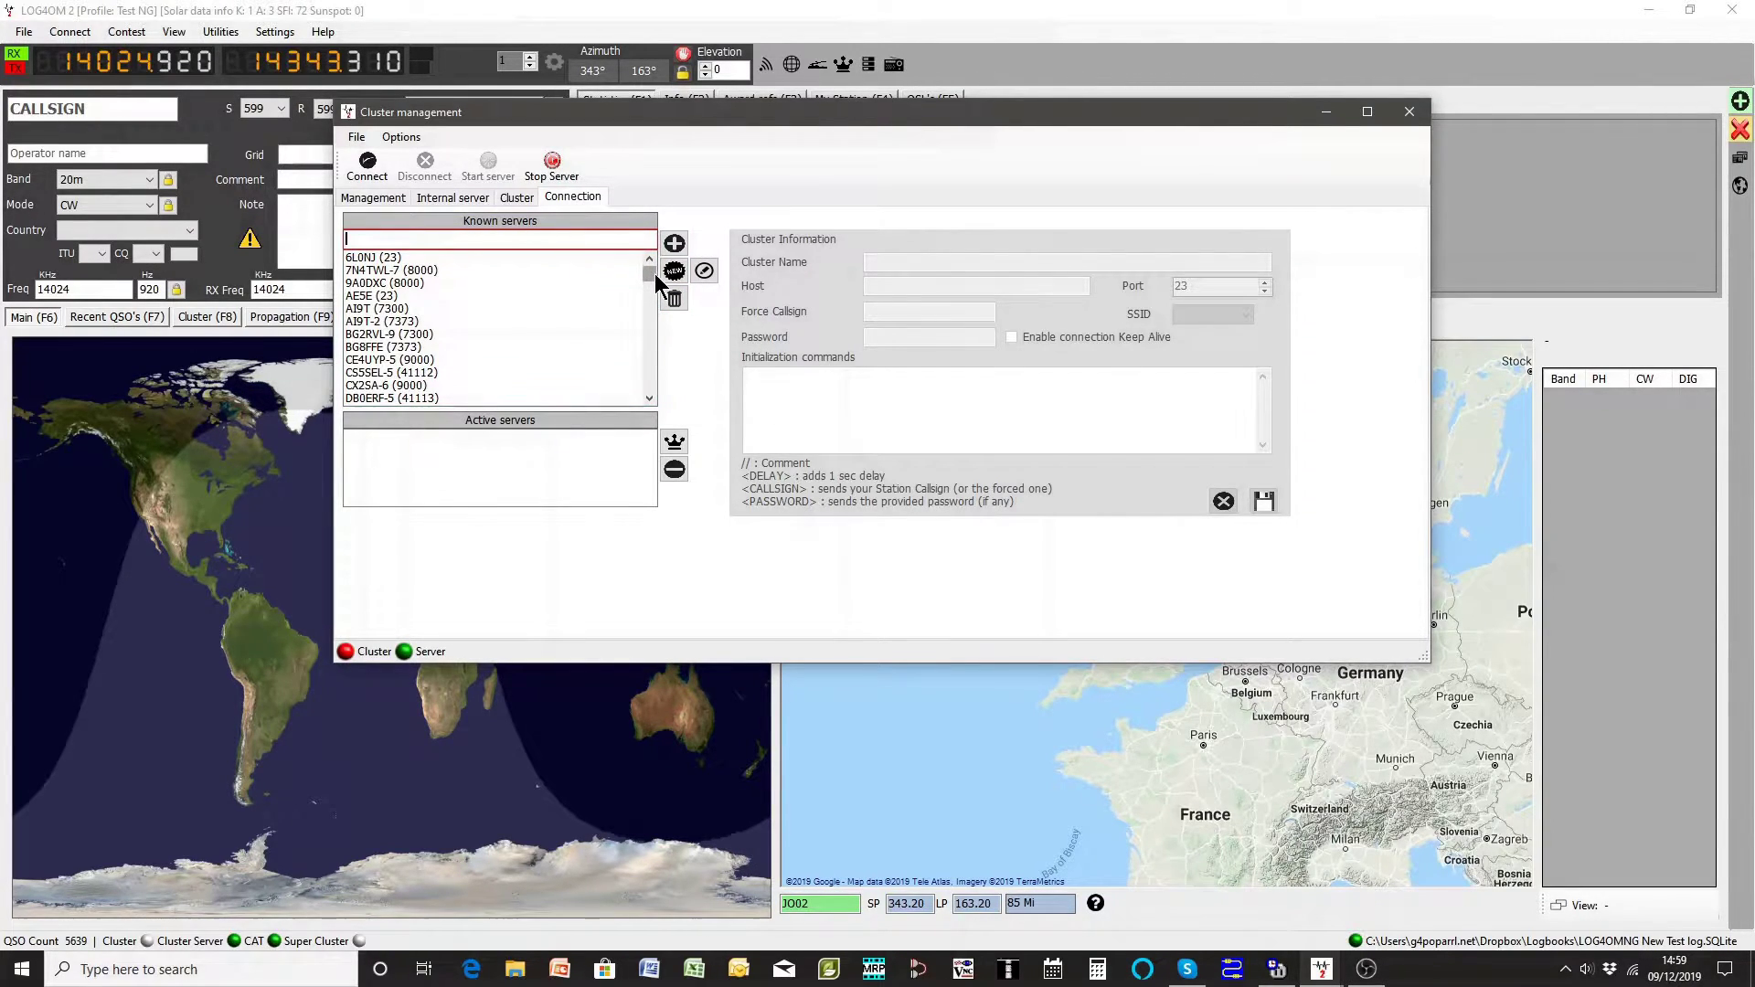
Step: Add GB7MBC (port 8000) and VE7CC-1 (port 23) from Known servers to the active servers
{"action": "mouse_move", "coordinate": [651, 273]}
{"action": "left_mouse_down"}
{"action": "mouse_move", "coordinate": [656, 326]}
{"action": "mouse_move", "coordinate": [660, 293]}
{"action": "left_mouse_up"}
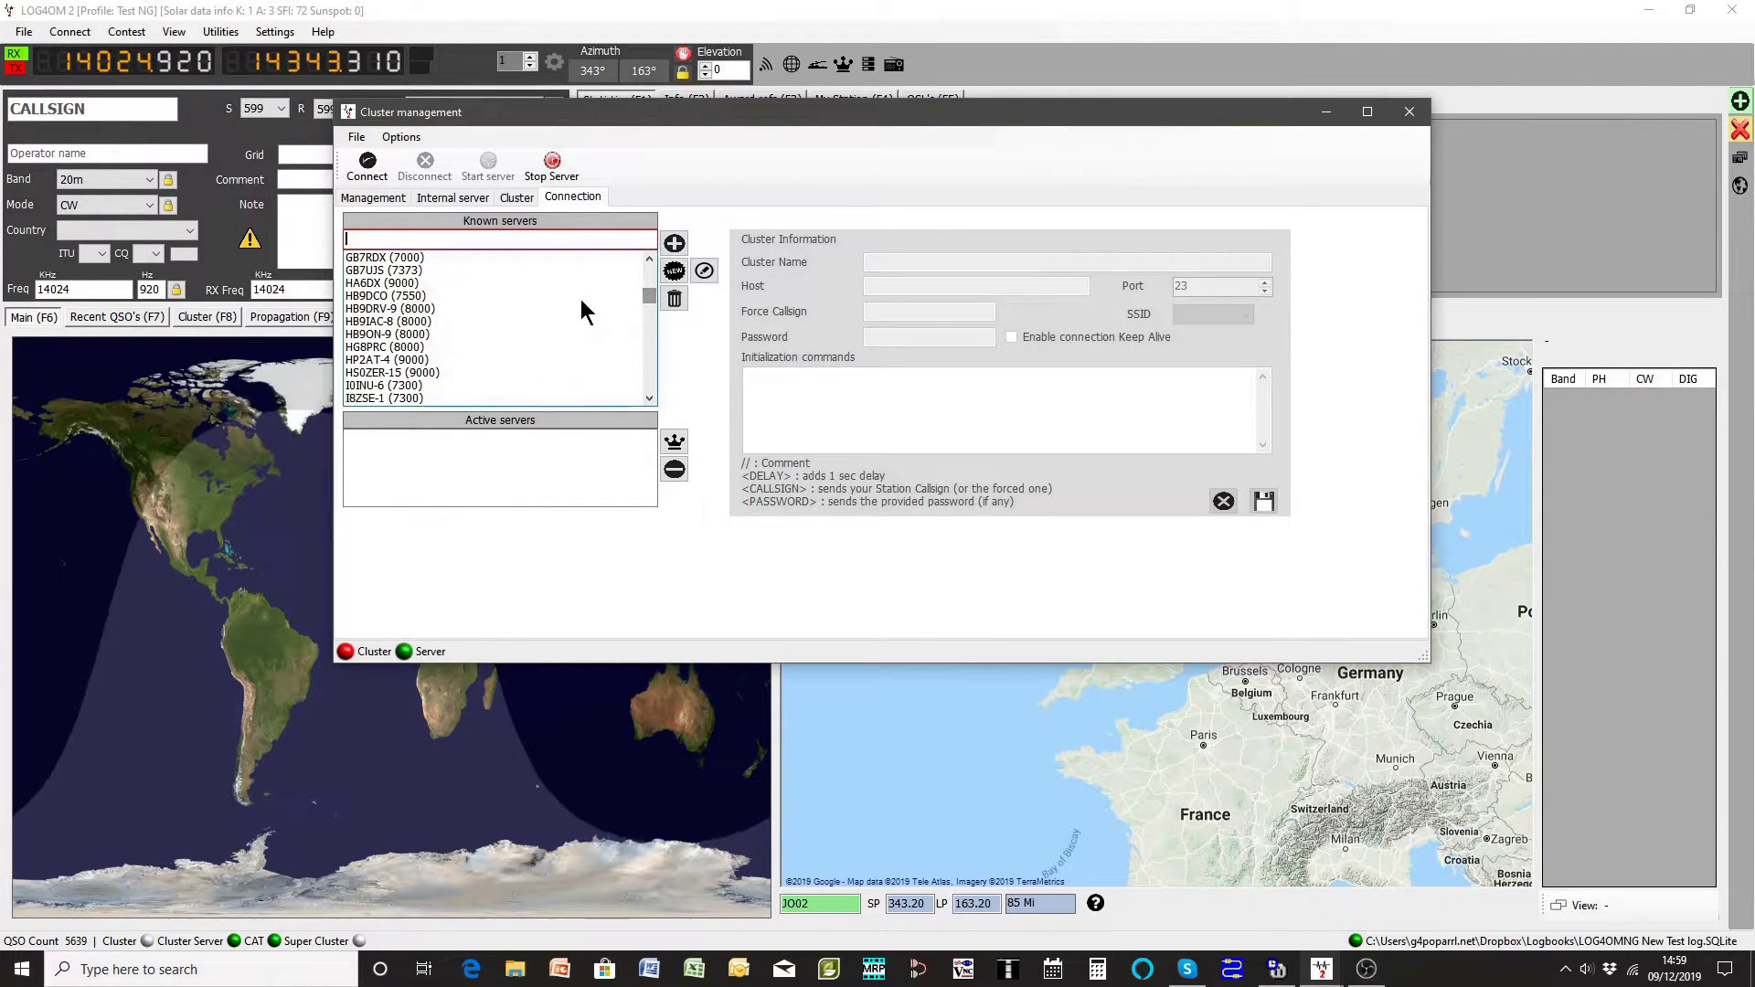
{"action": "scroll", "coordinate": [580, 298], "scroll_direction": "up", "scroll_amount": 3}
{"action": "scroll", "coordinate": [579, 299], "scroll_direction": "up", "scroll_amount": 1}
{"action": "left_click", "coordinate": [389, 294]}
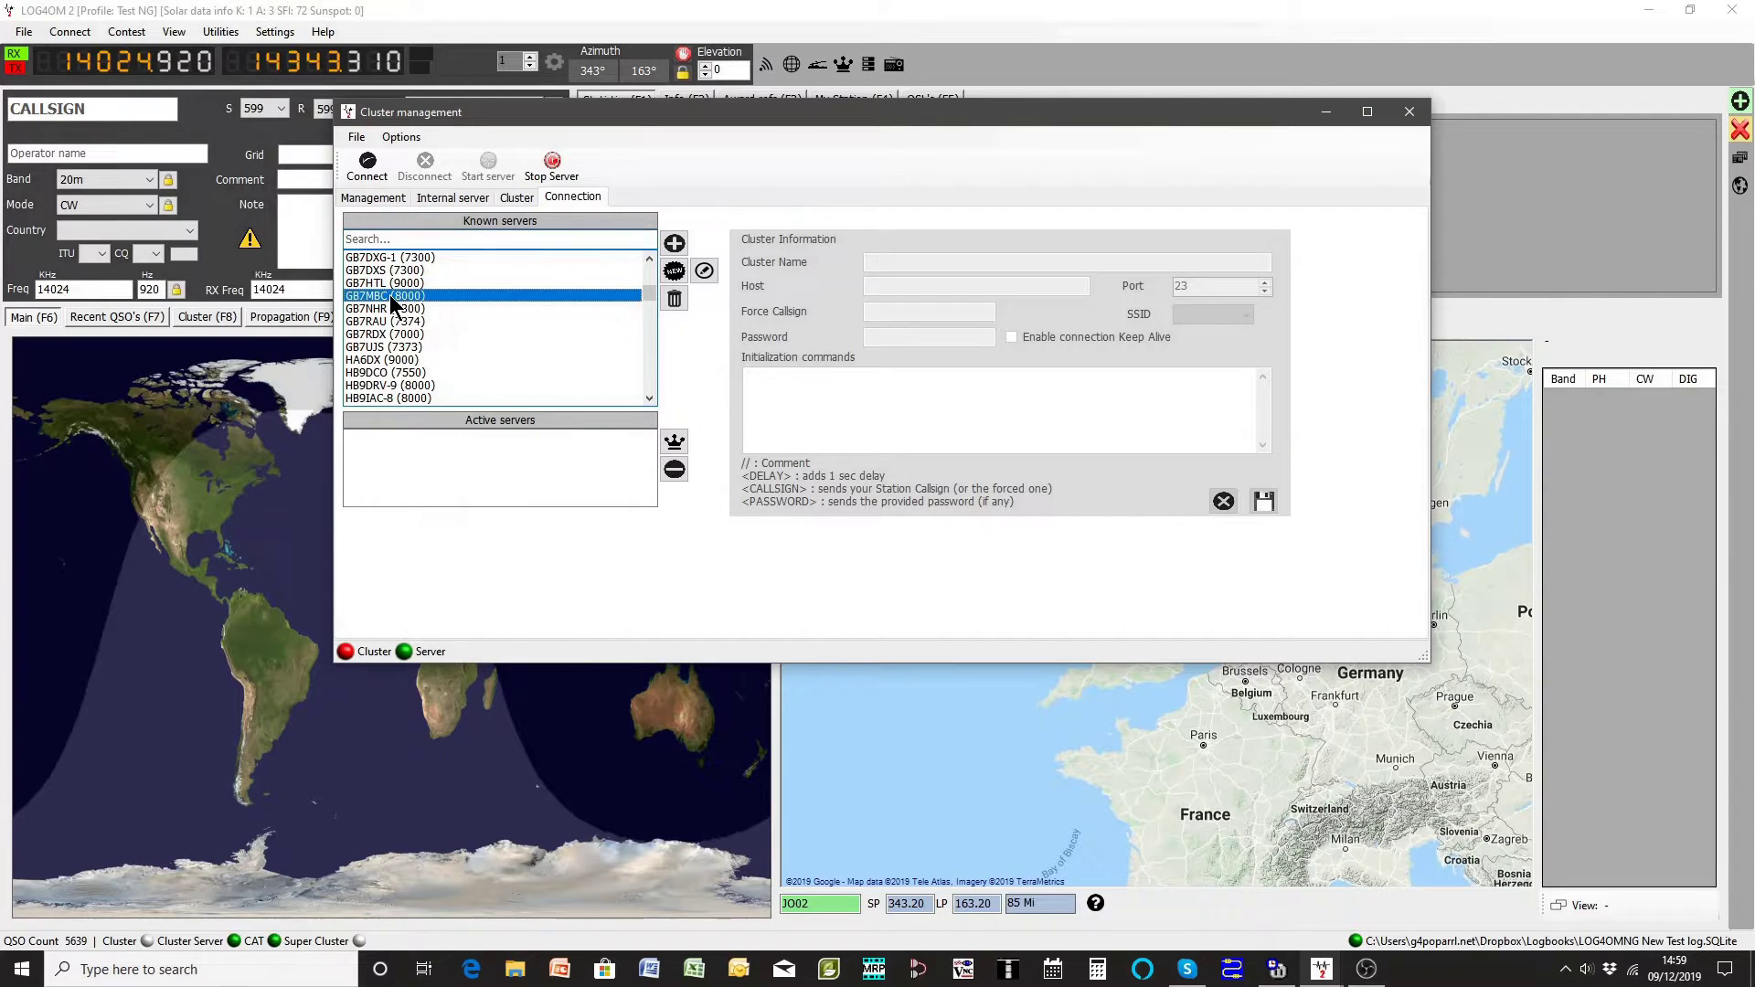
{"action": "left_click", "coordinate": [674, 243]}
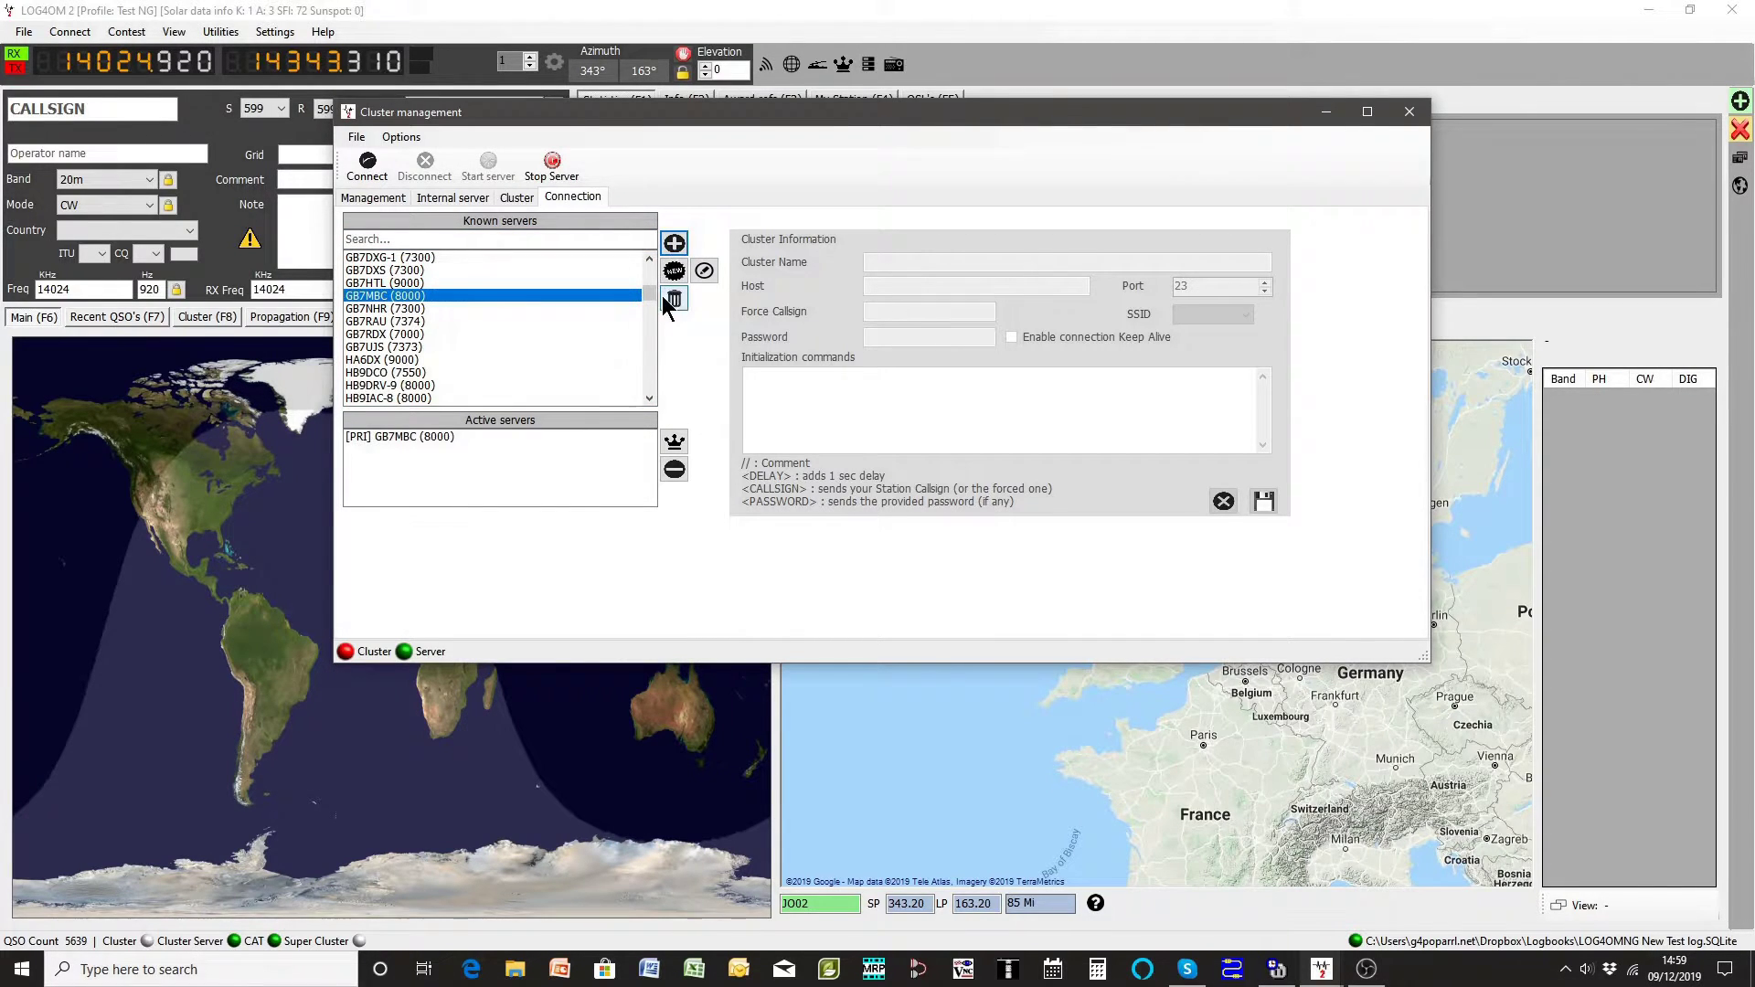
{"action": "left_click_drag", "start_coordinate": [650, 293], "coordinate": [649, 364]}
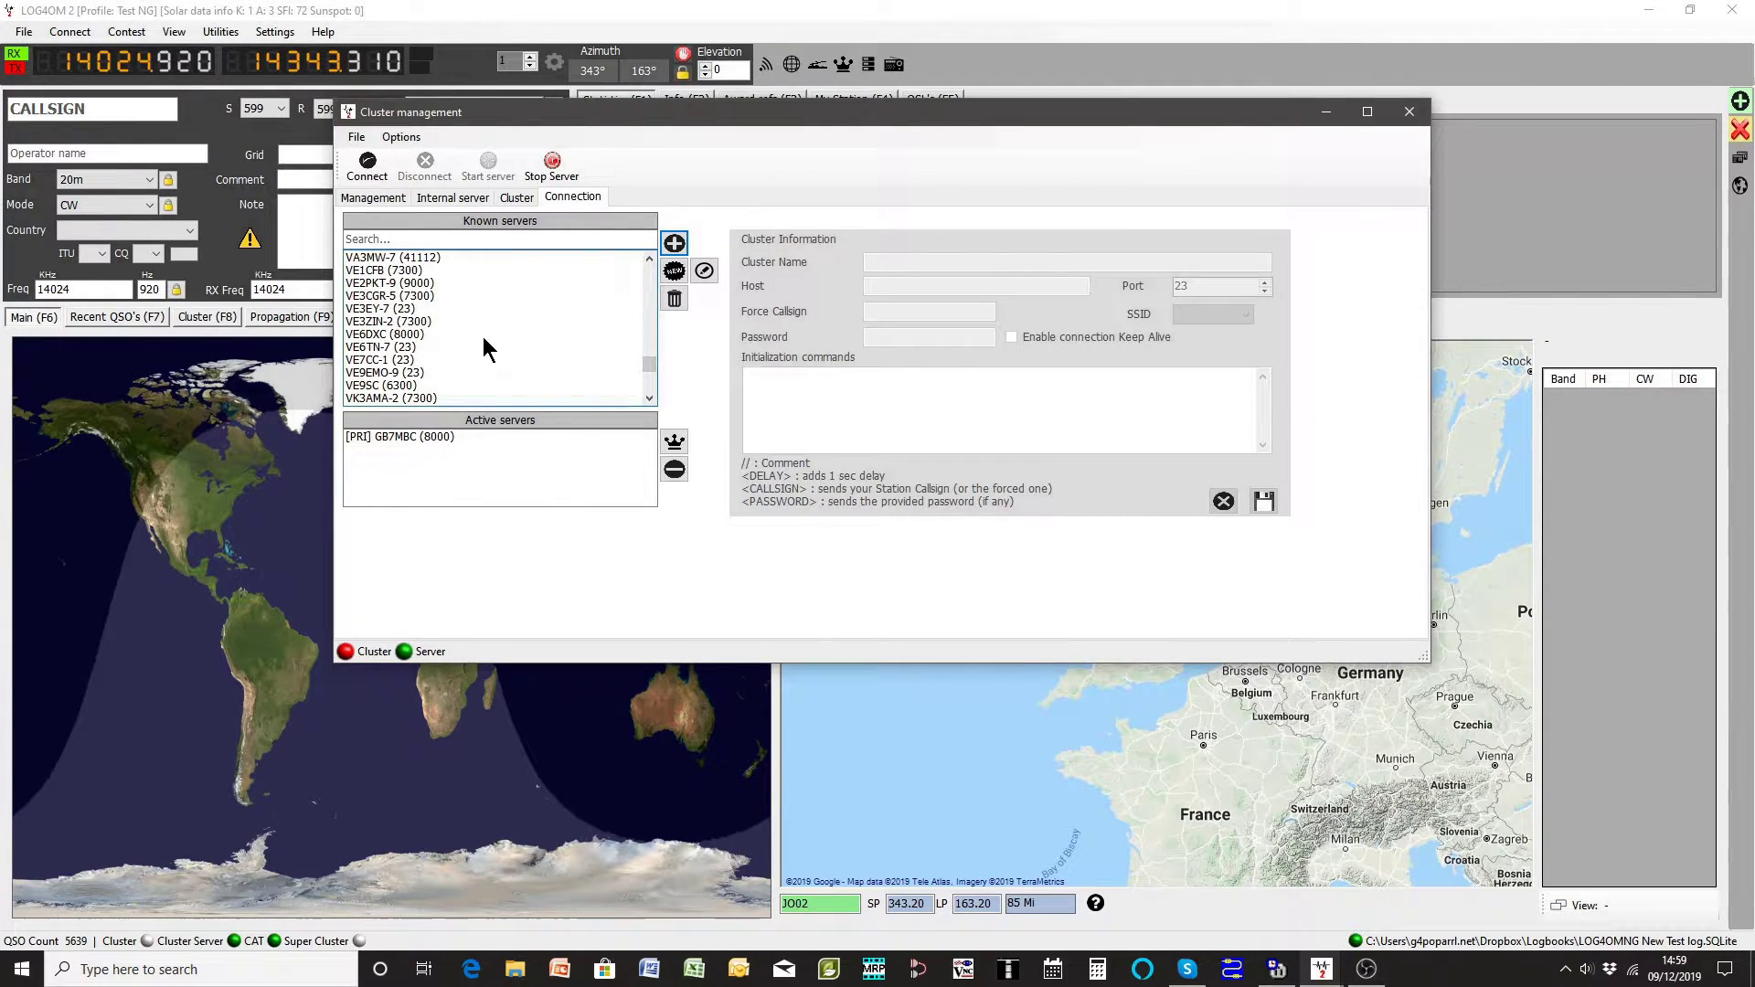
{"action": "left_click", "coordinate": [389, 360]}
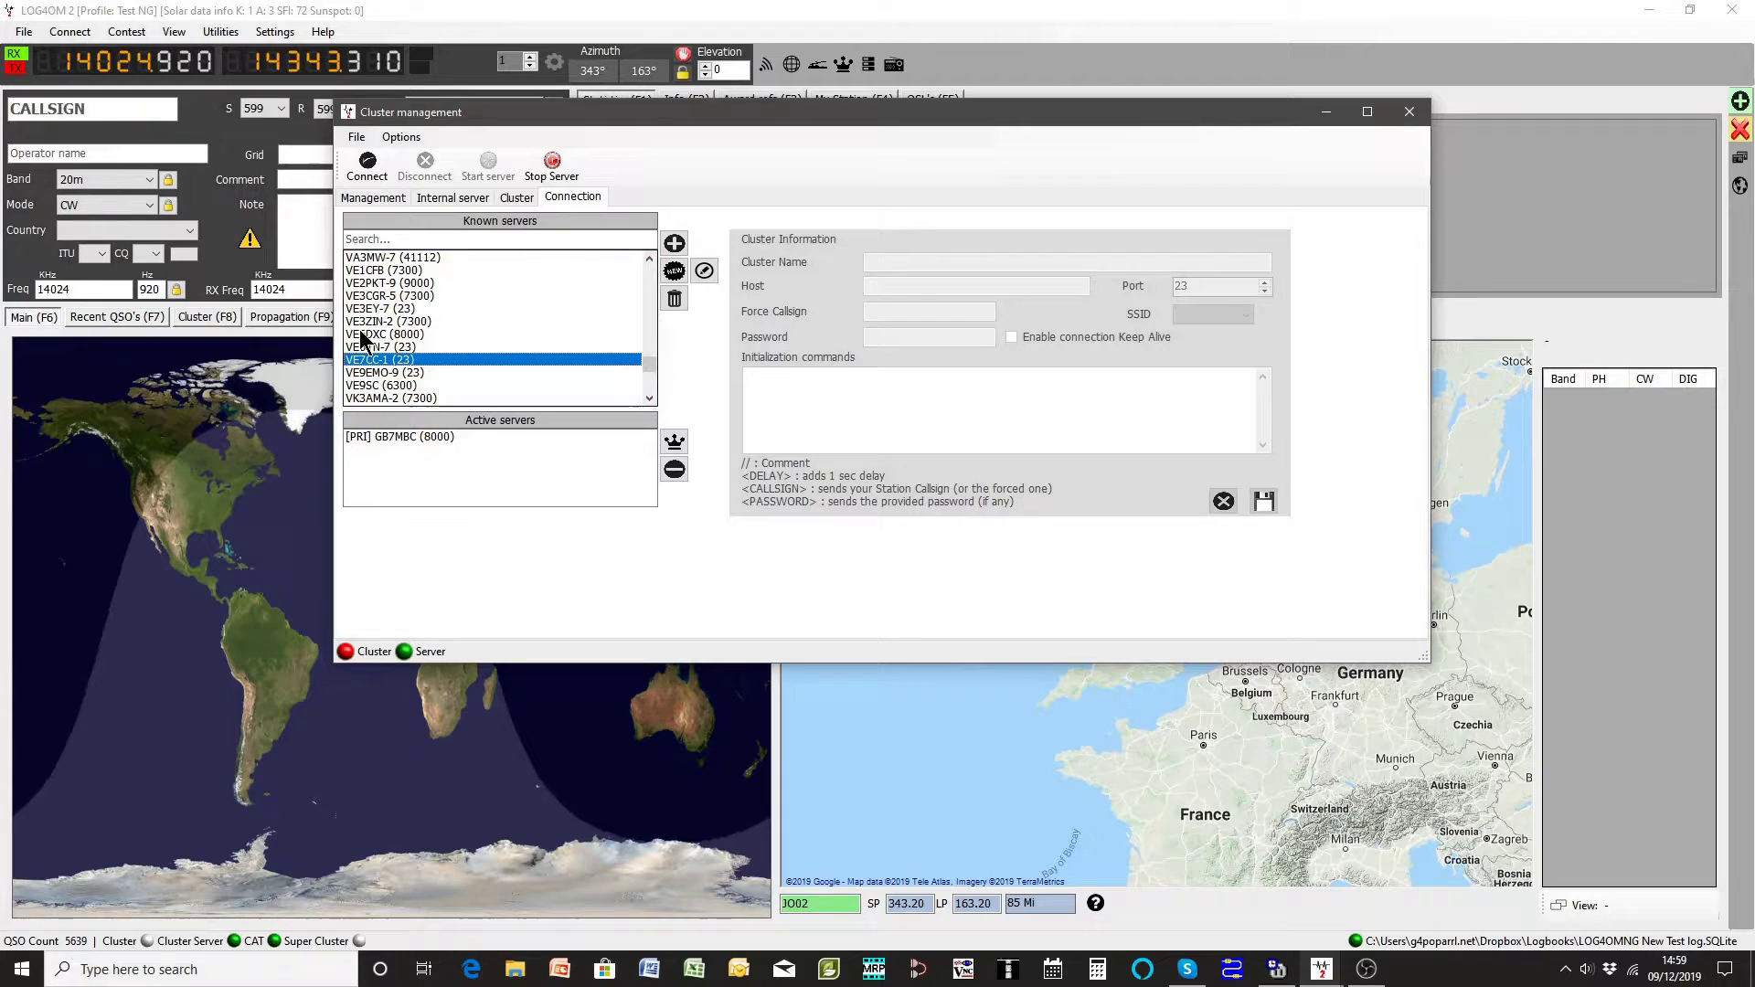
{"action": "left_click", "coordinate": [673, 243]}
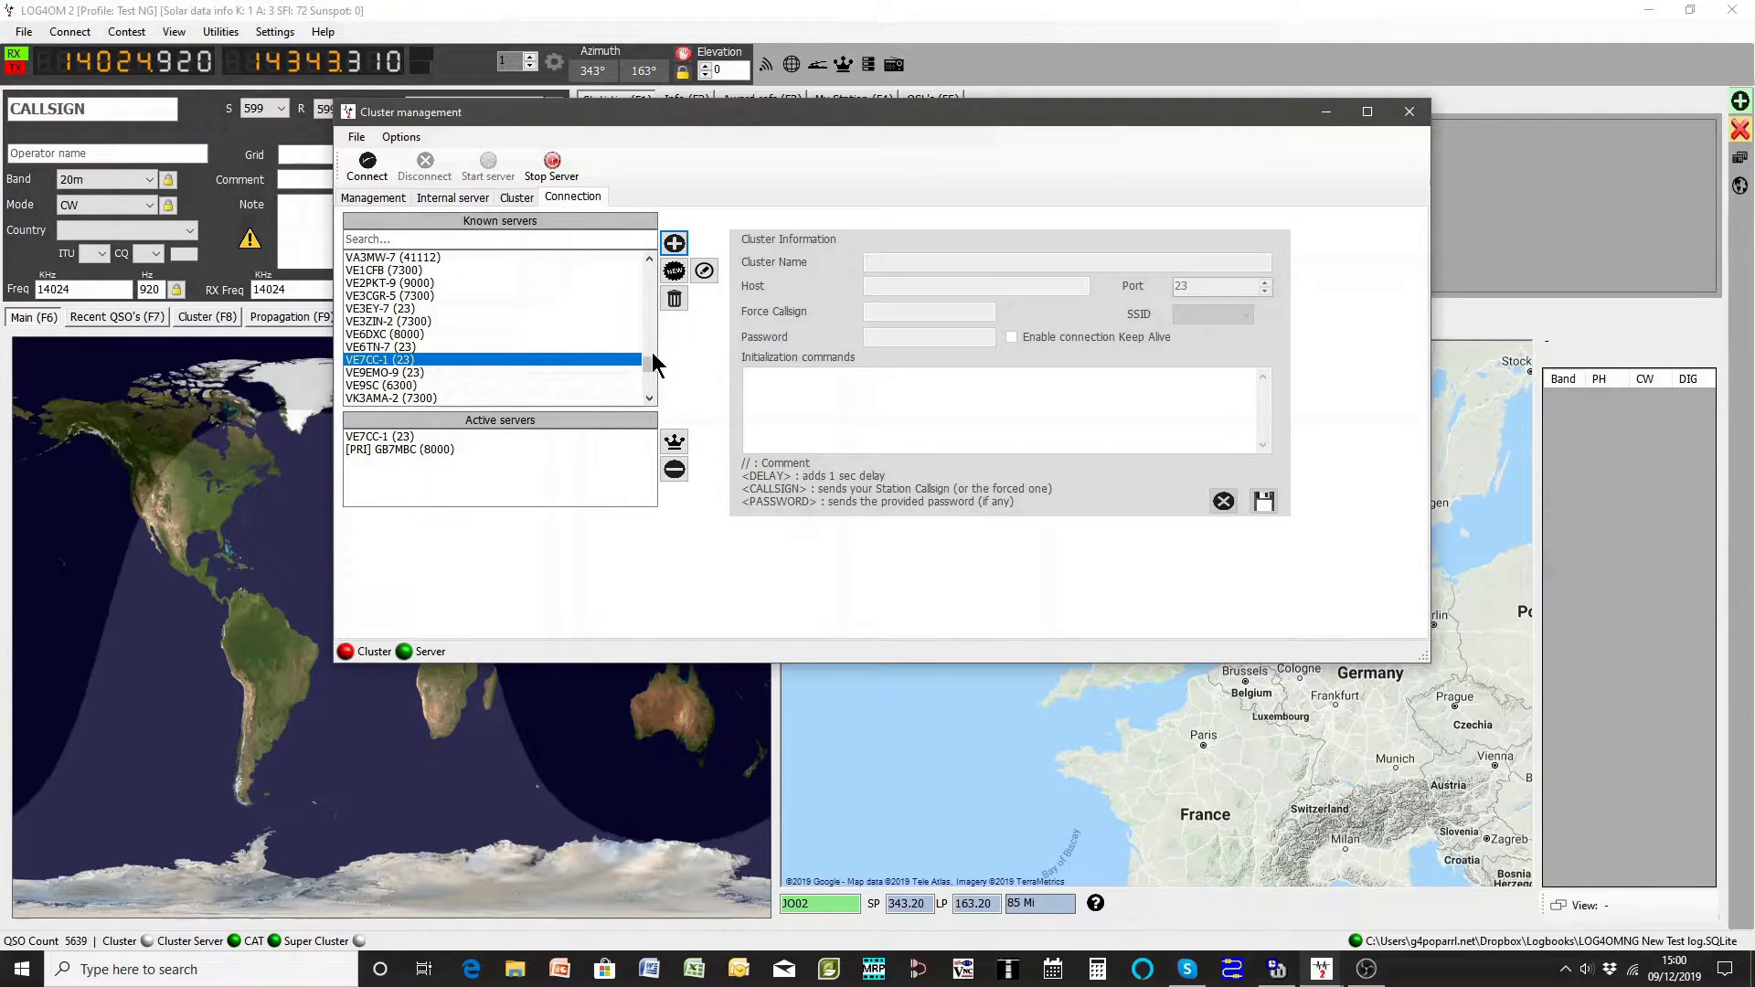
{"action": "left_click_drag", "start_coordinate": [647, 357], "coordinate": [647, 268]}
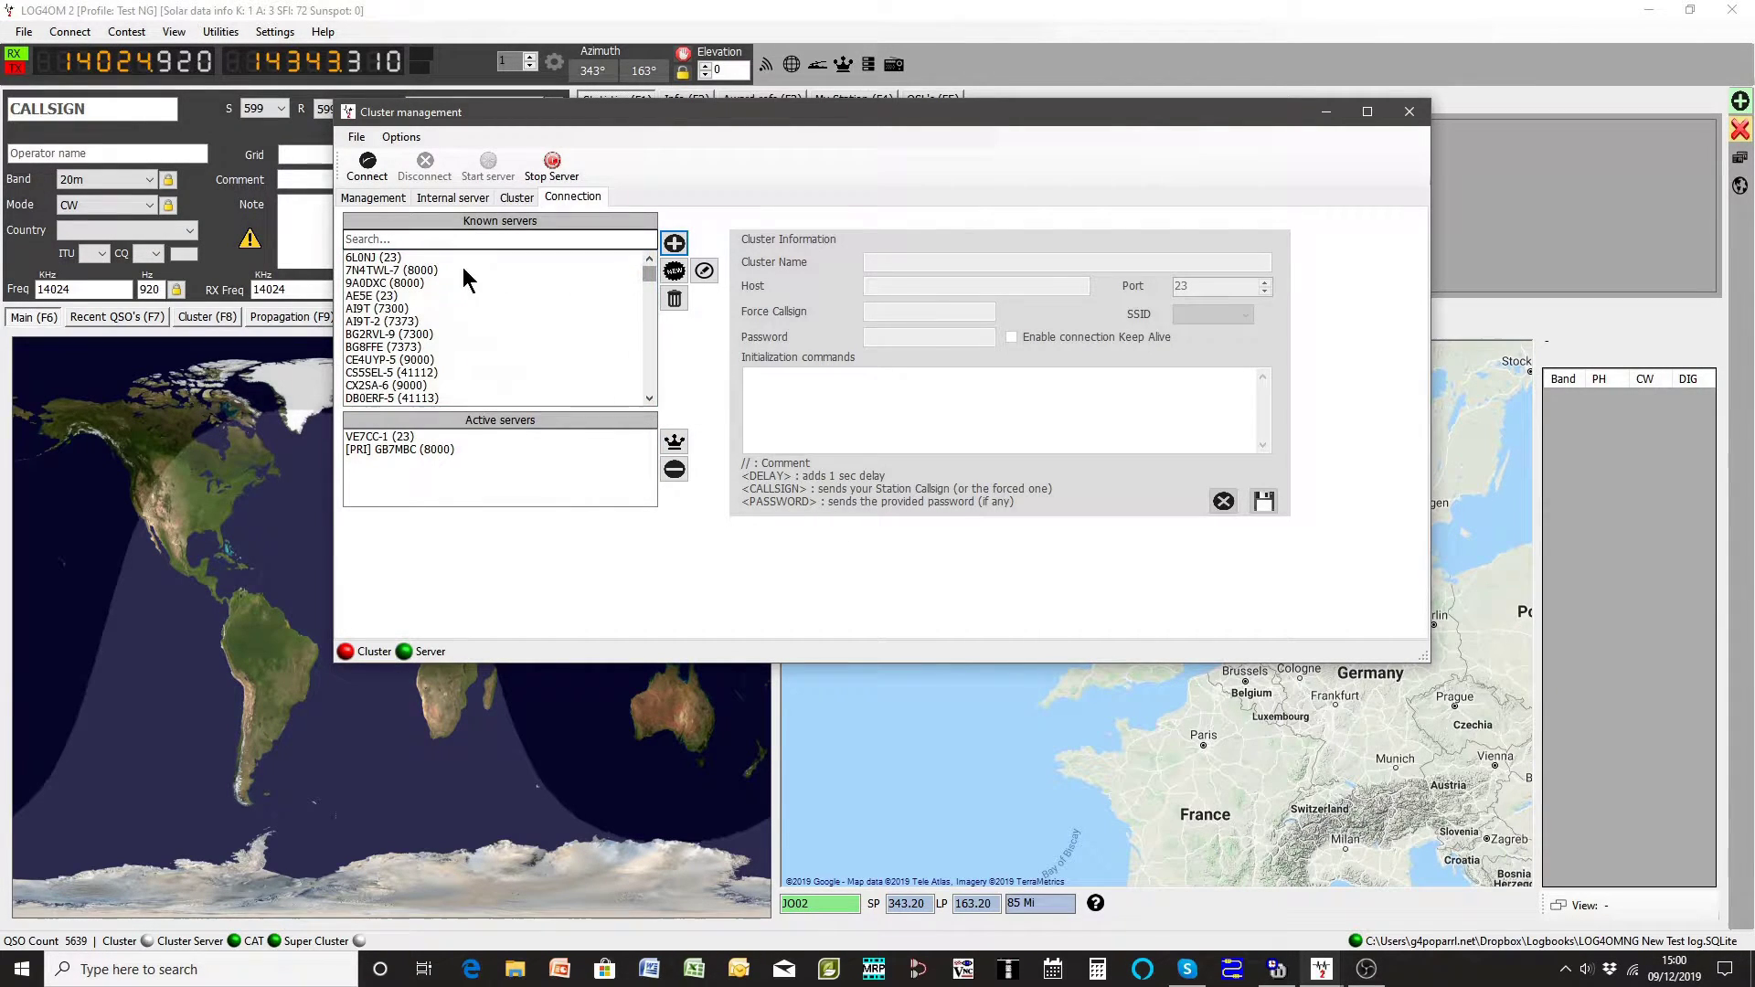
Step: Discard a started new server configuration and connect to the VE7CC-1 and GB7MBC clusters
{"action": "left_click", "coordinate": [675, 272]}
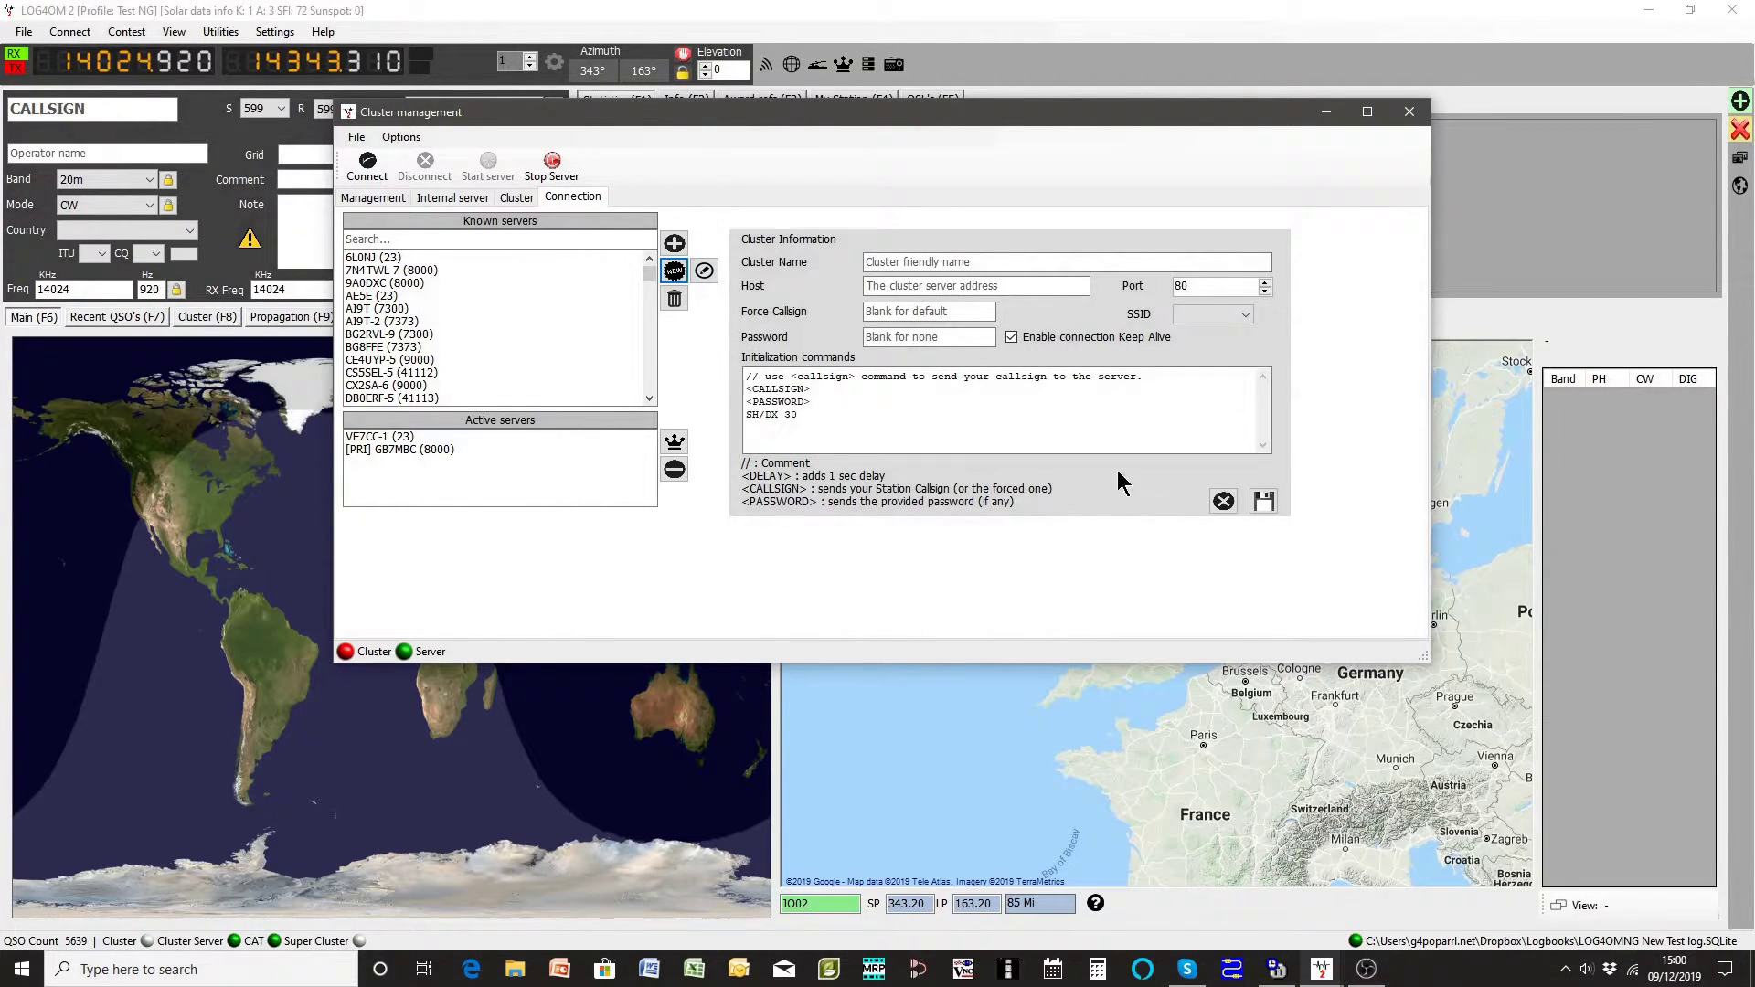
{"action": "left_click", "coordinate": [1223, 501]}
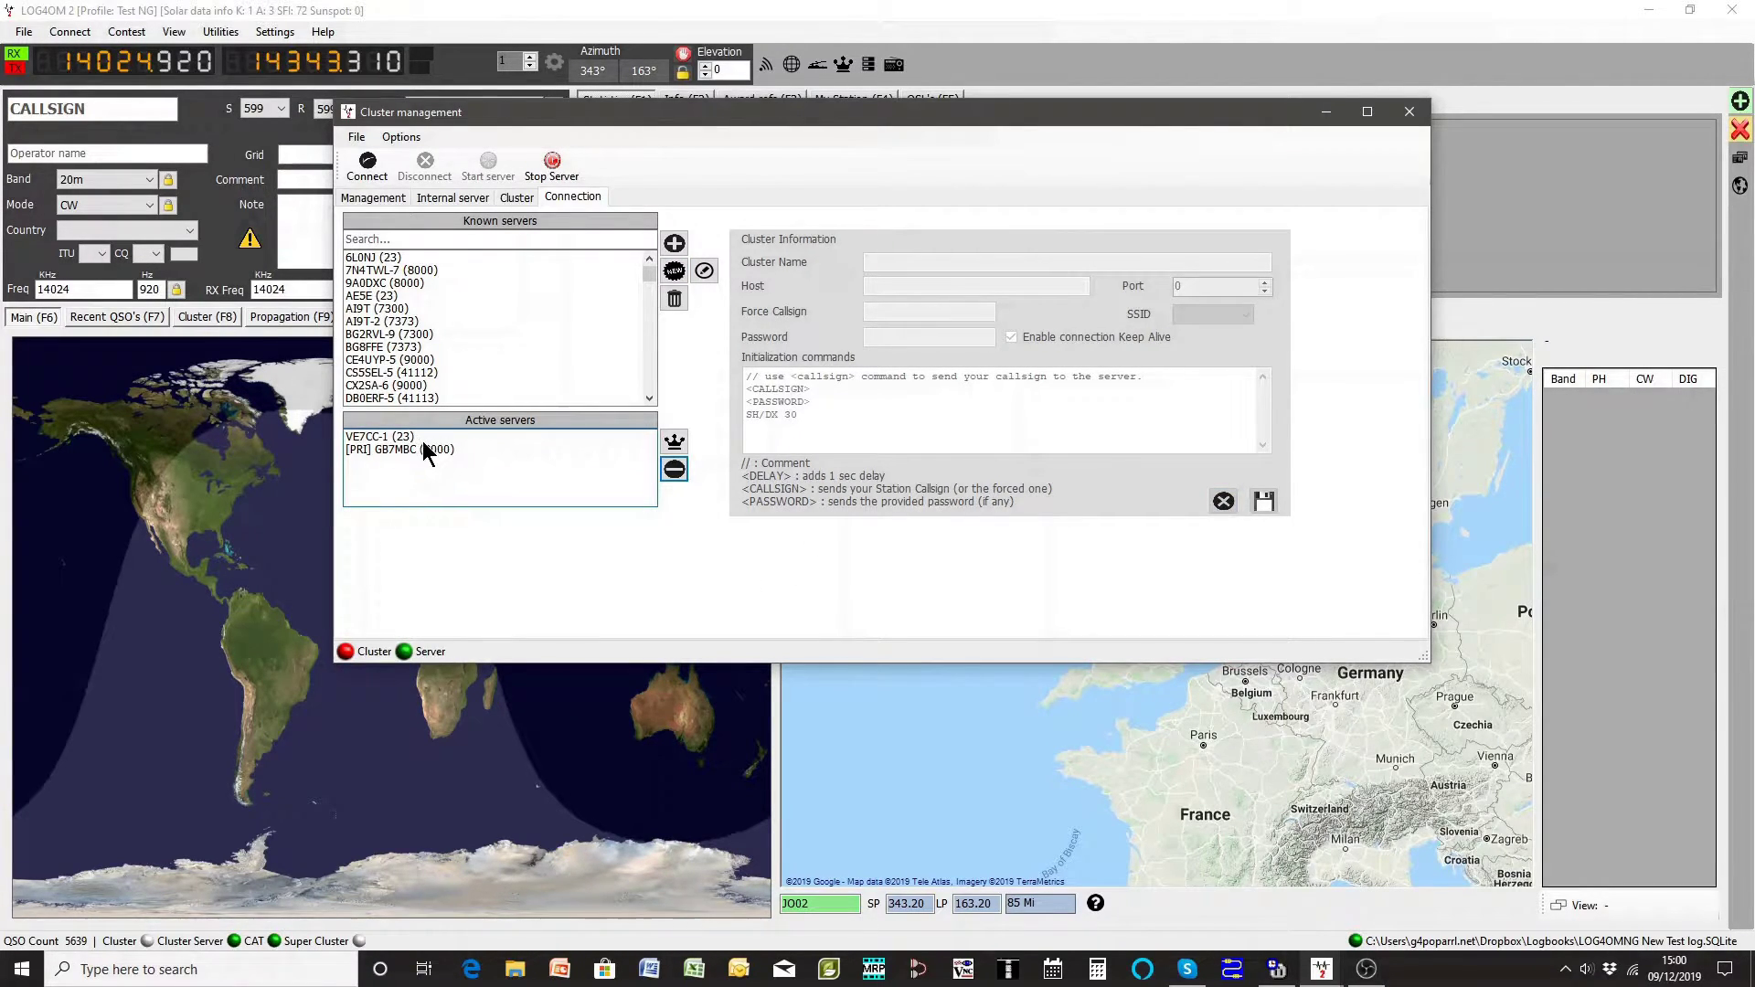
{"action": "left_click", "coordinate": [369, 169]}
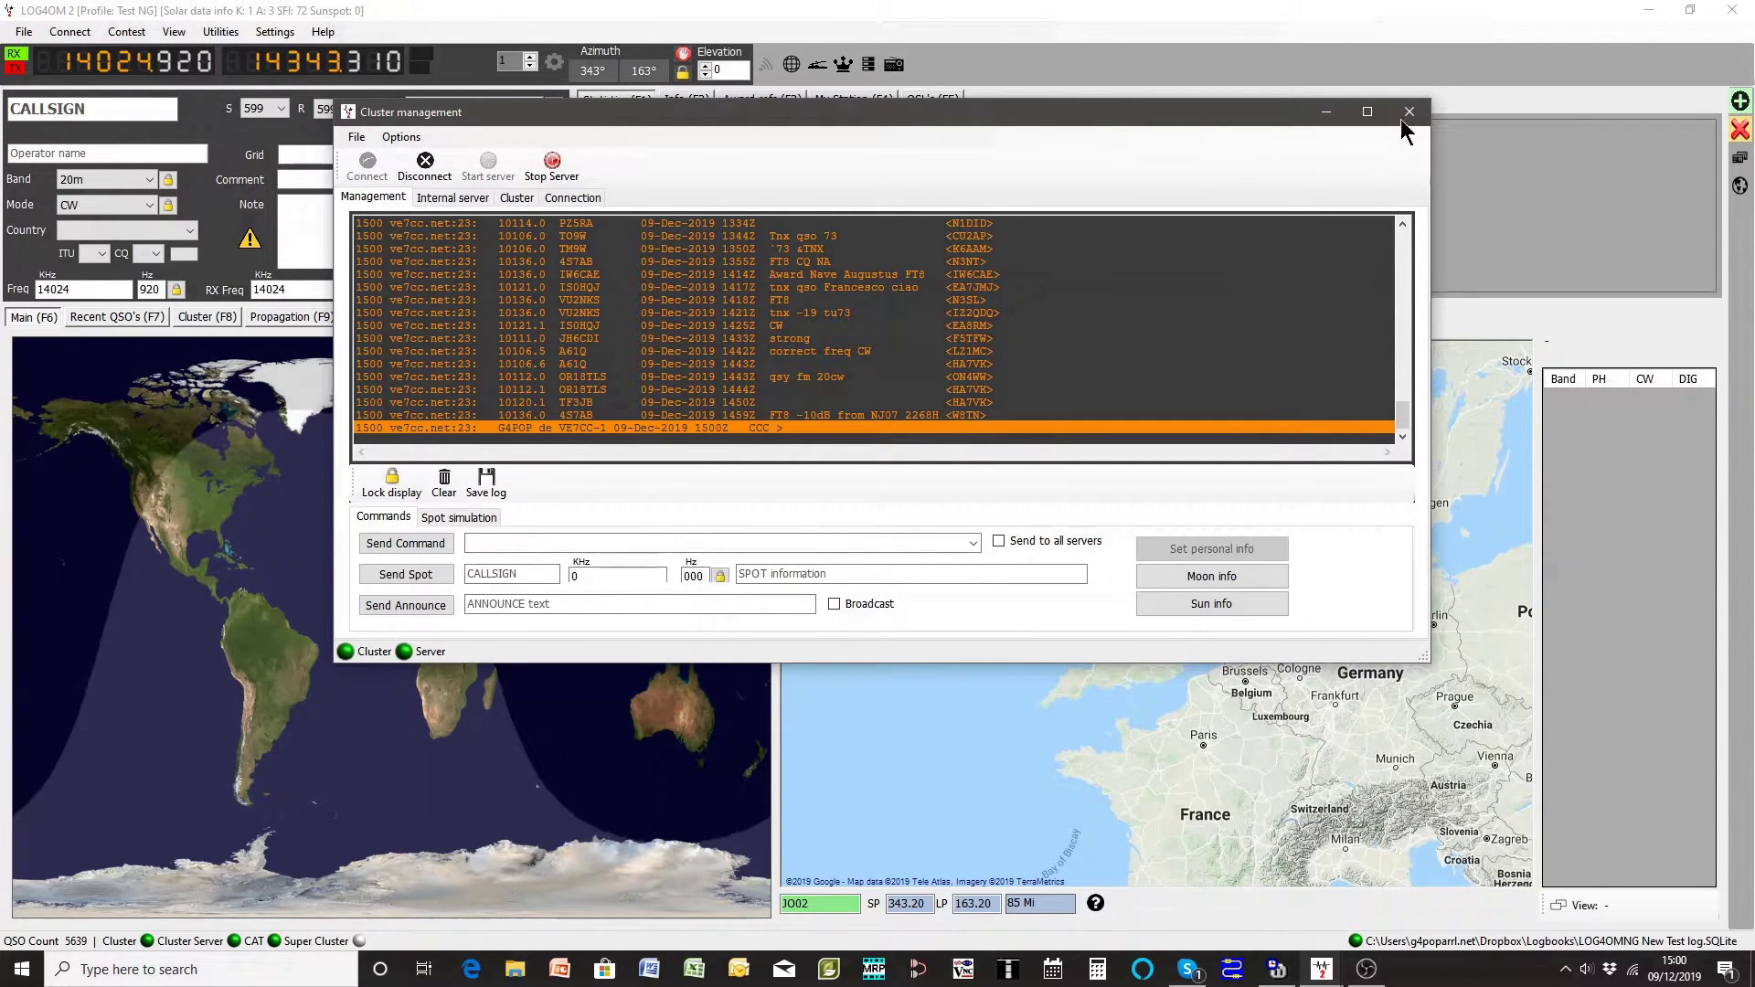
{"action": "left_click", "coordinate": [640, 542]}
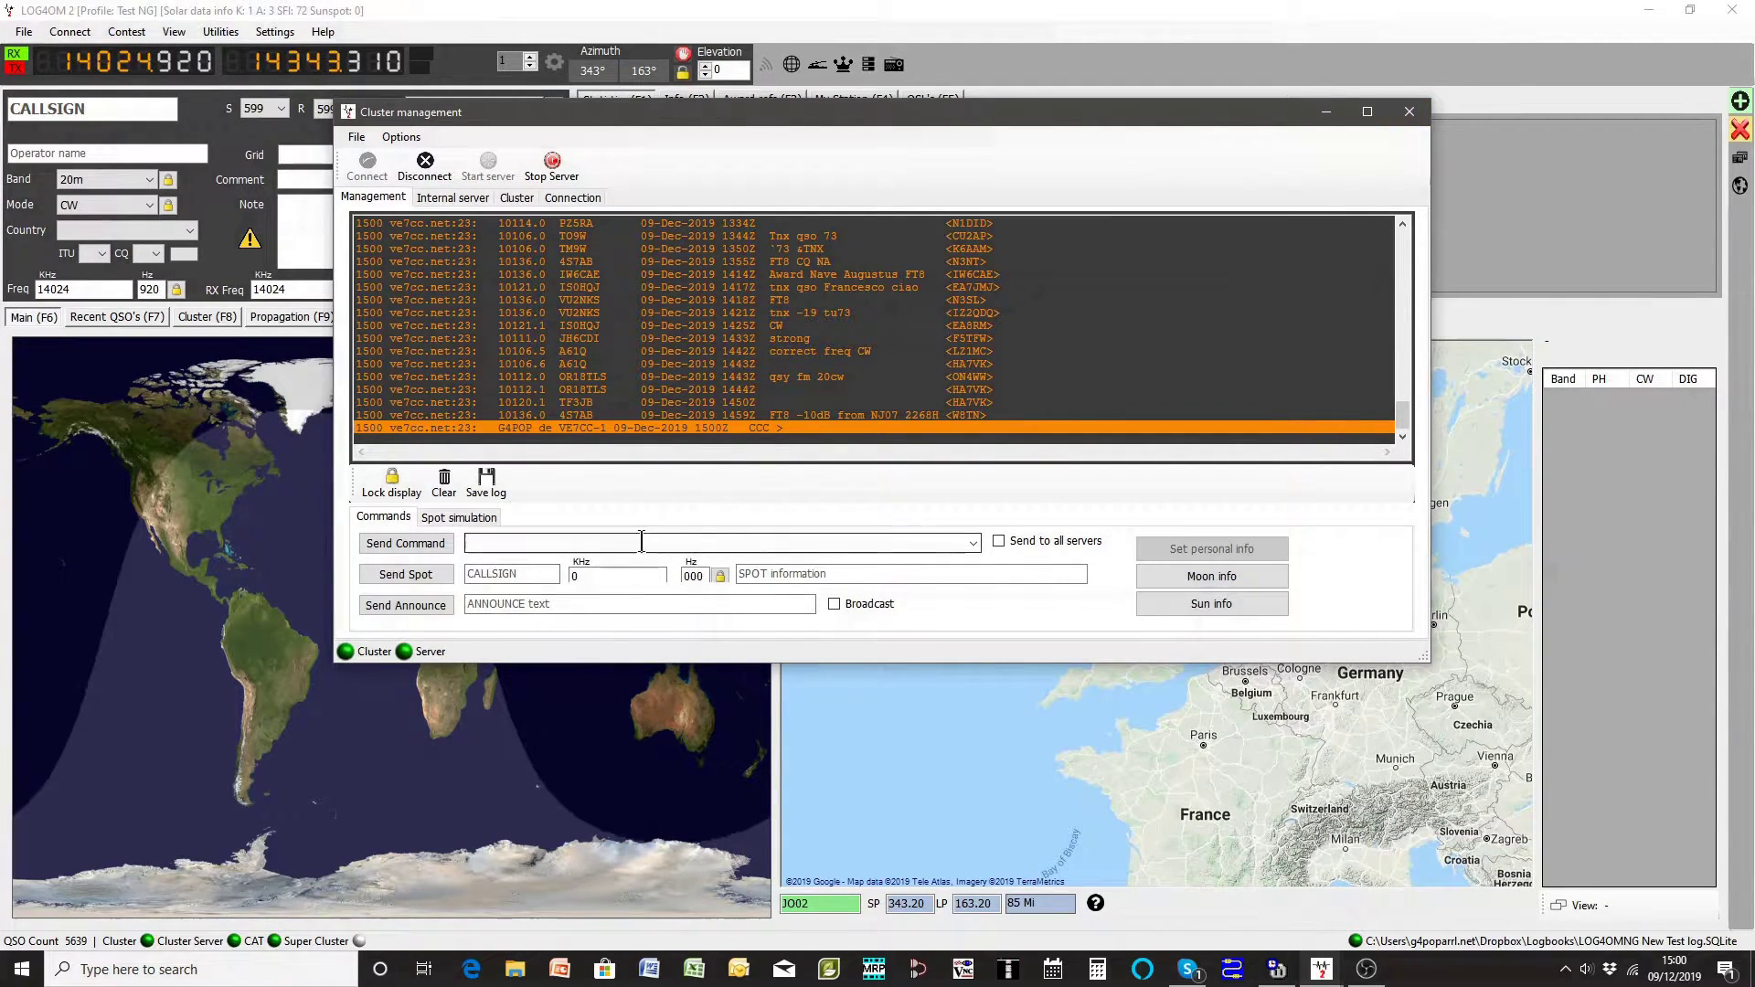
{"action": "left_click", "coordinate": [974, 543]}
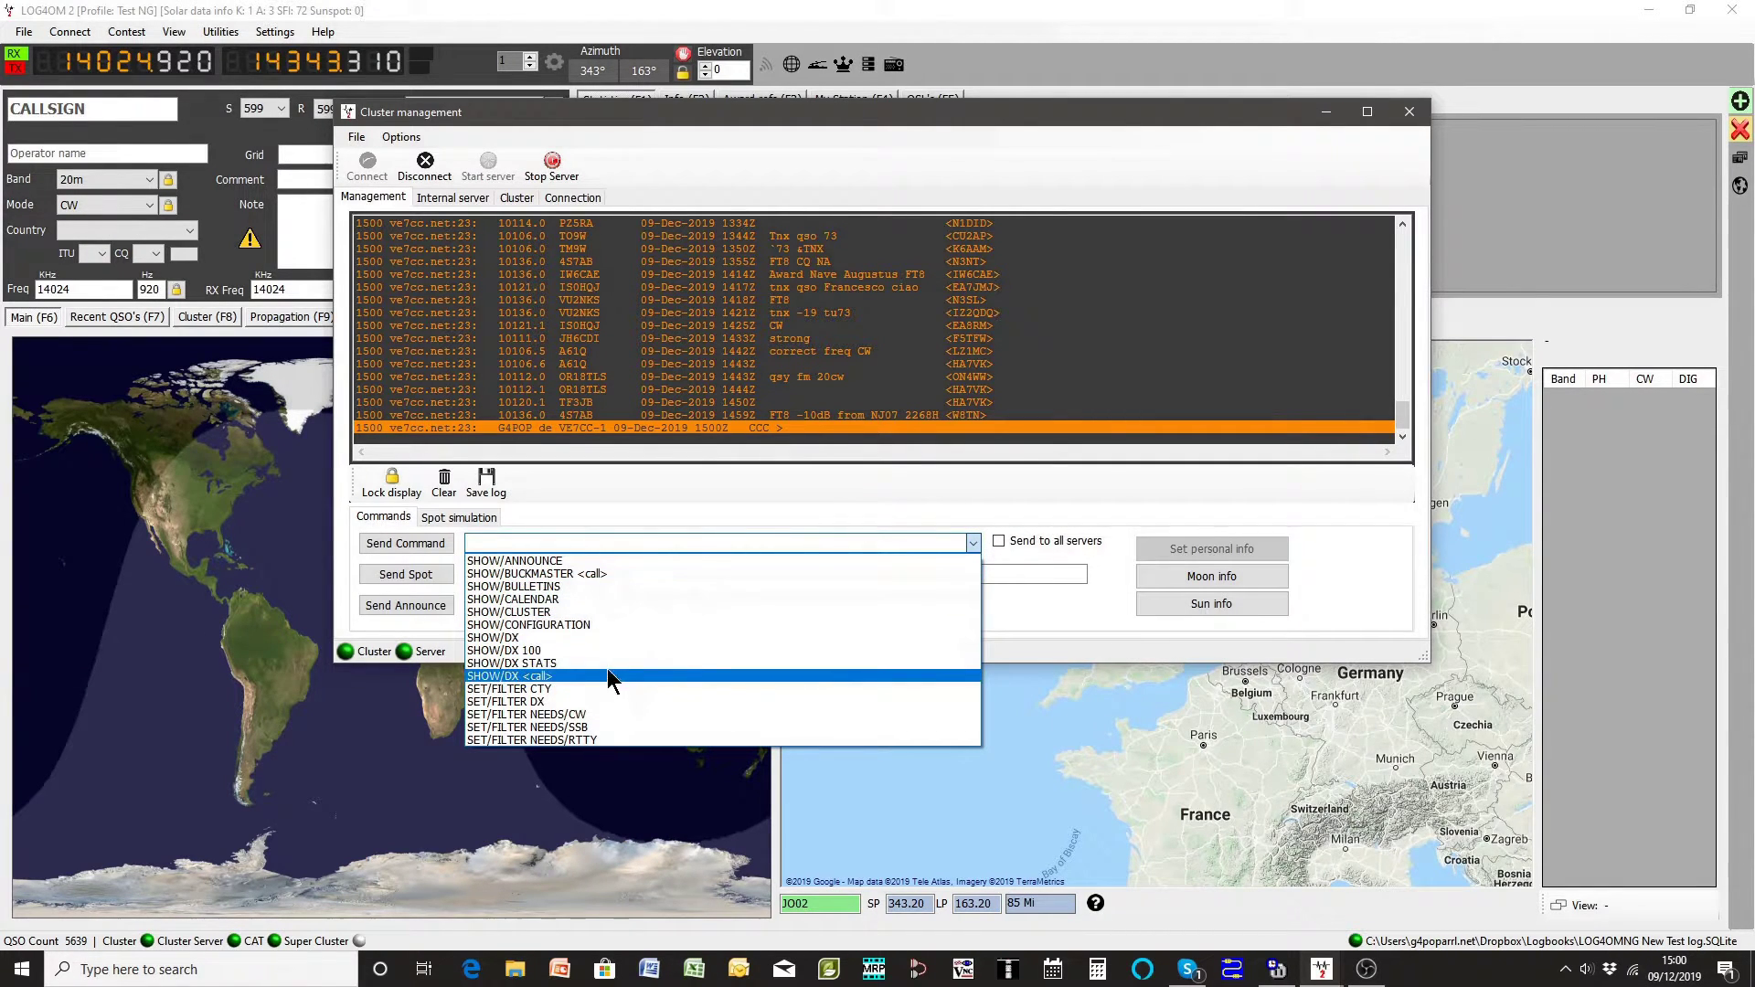
{"action": "left_click", "coordinate": [622, 543]}
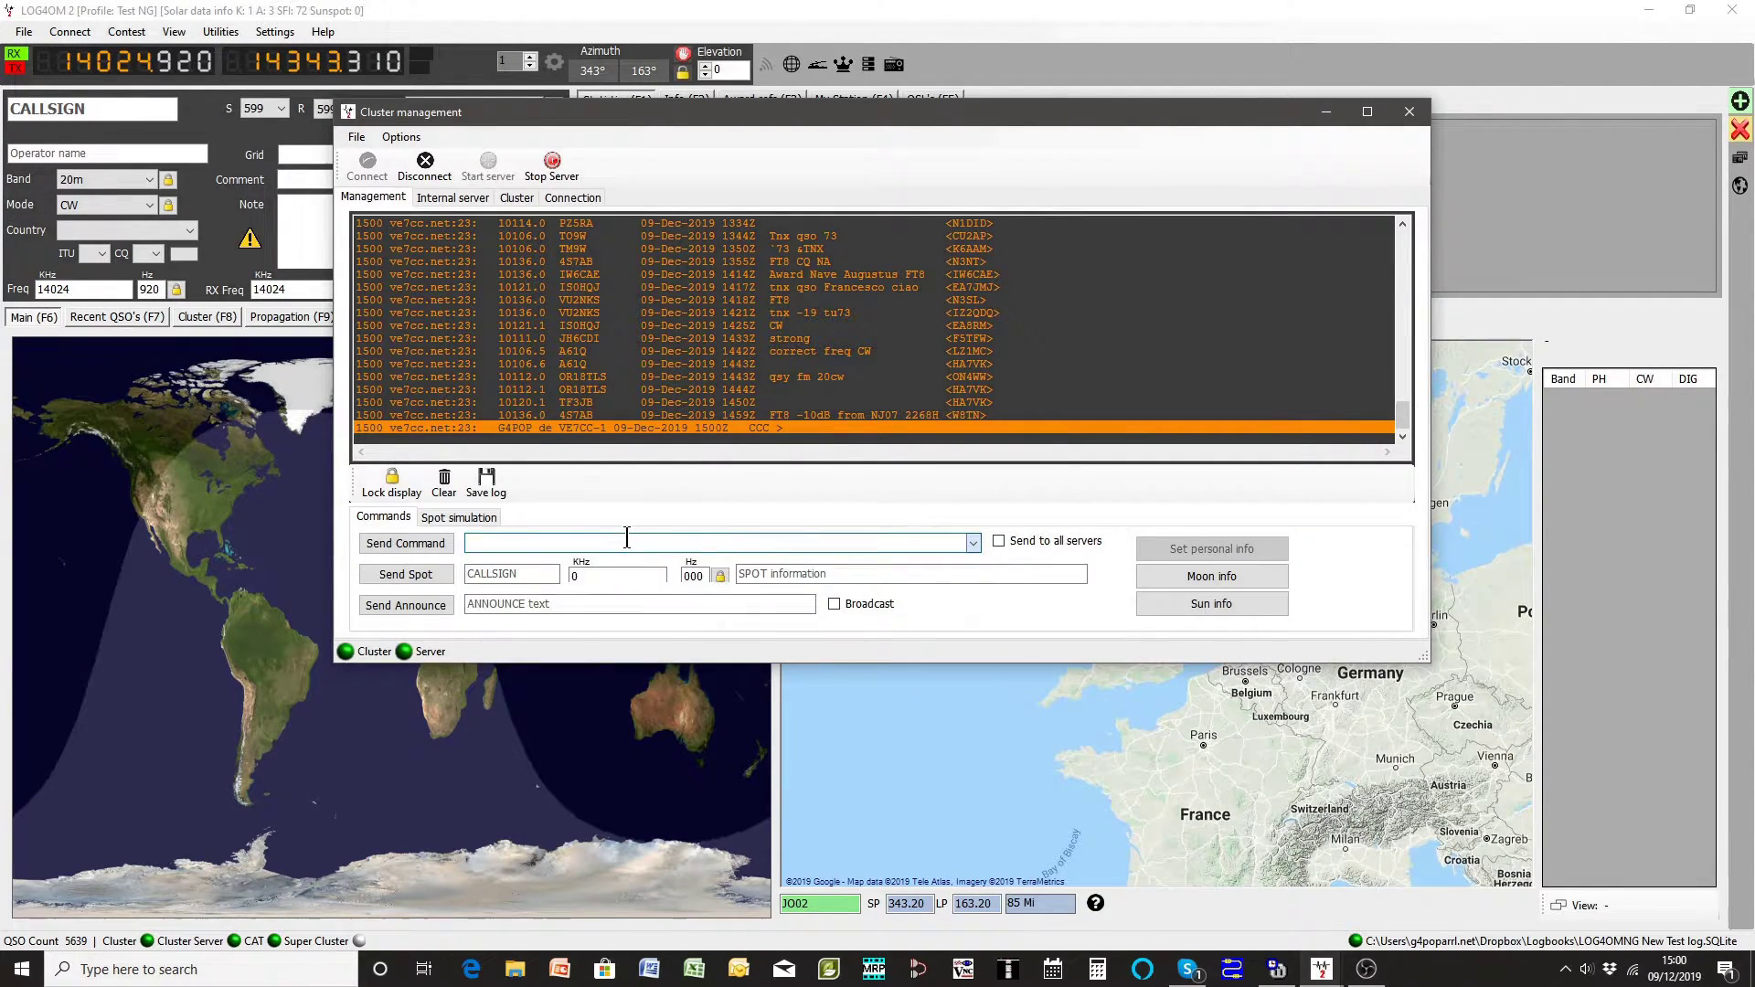
{"action": "left_click", "coordinate": [508, 582]}
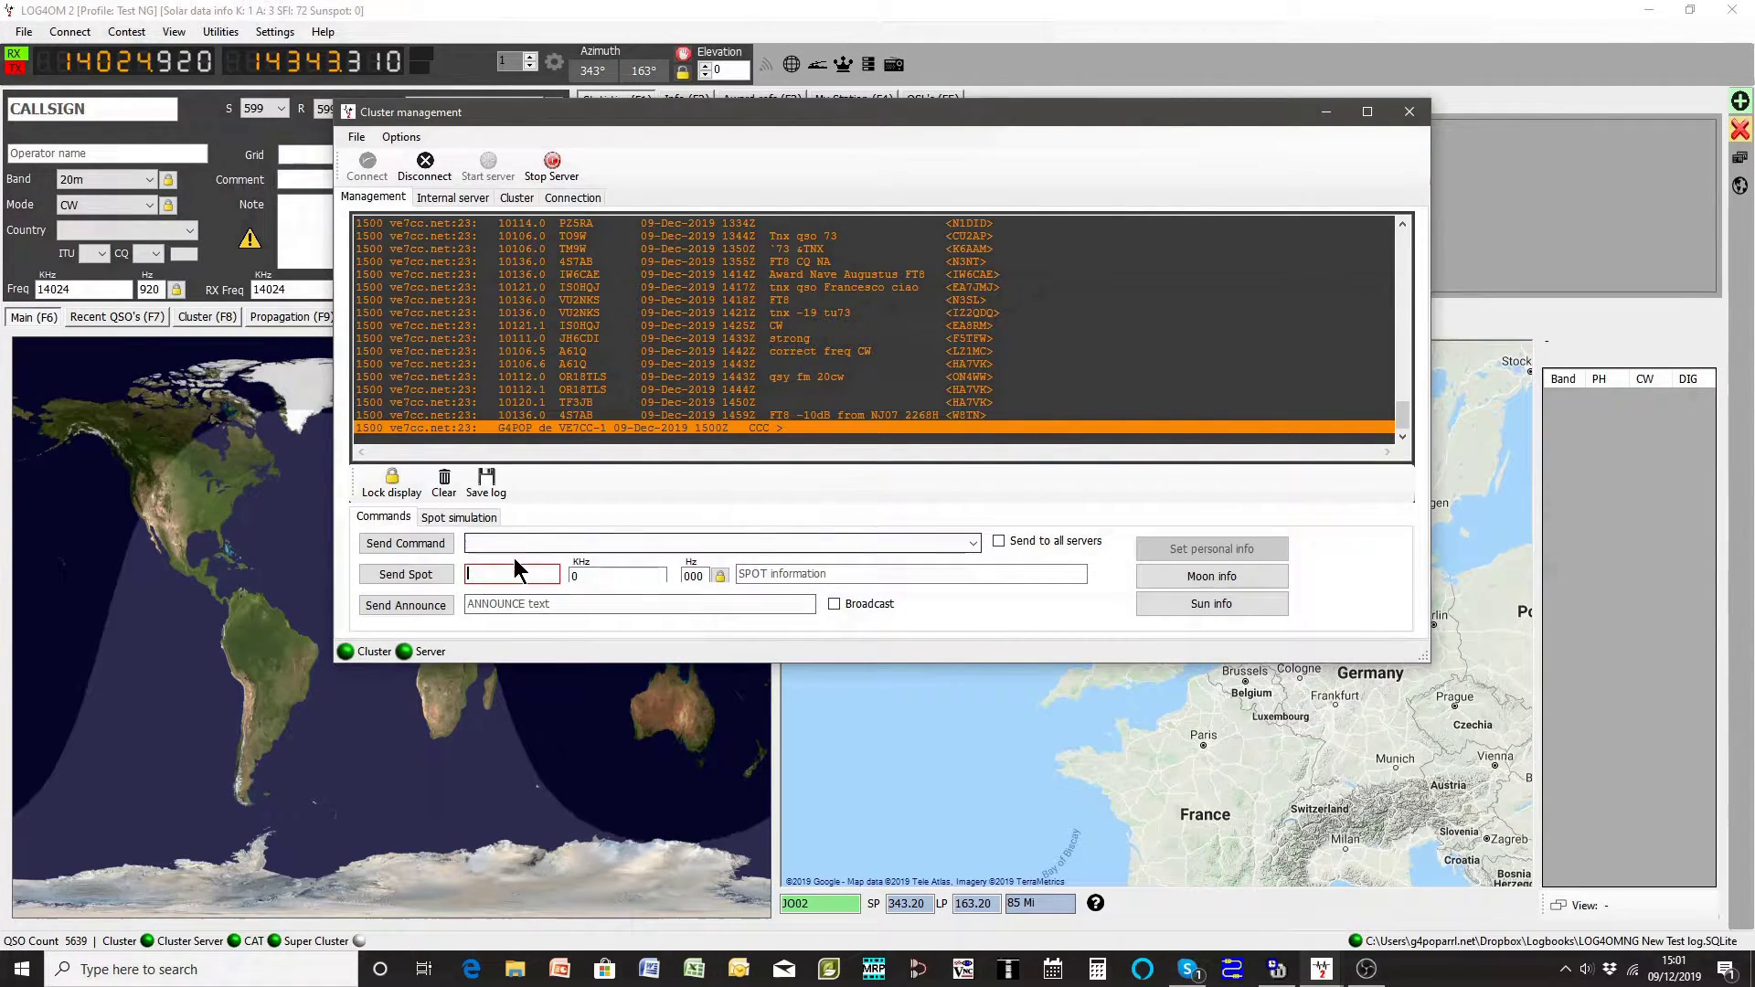
{"action": "left_click", "coordinate": [449, 518]}
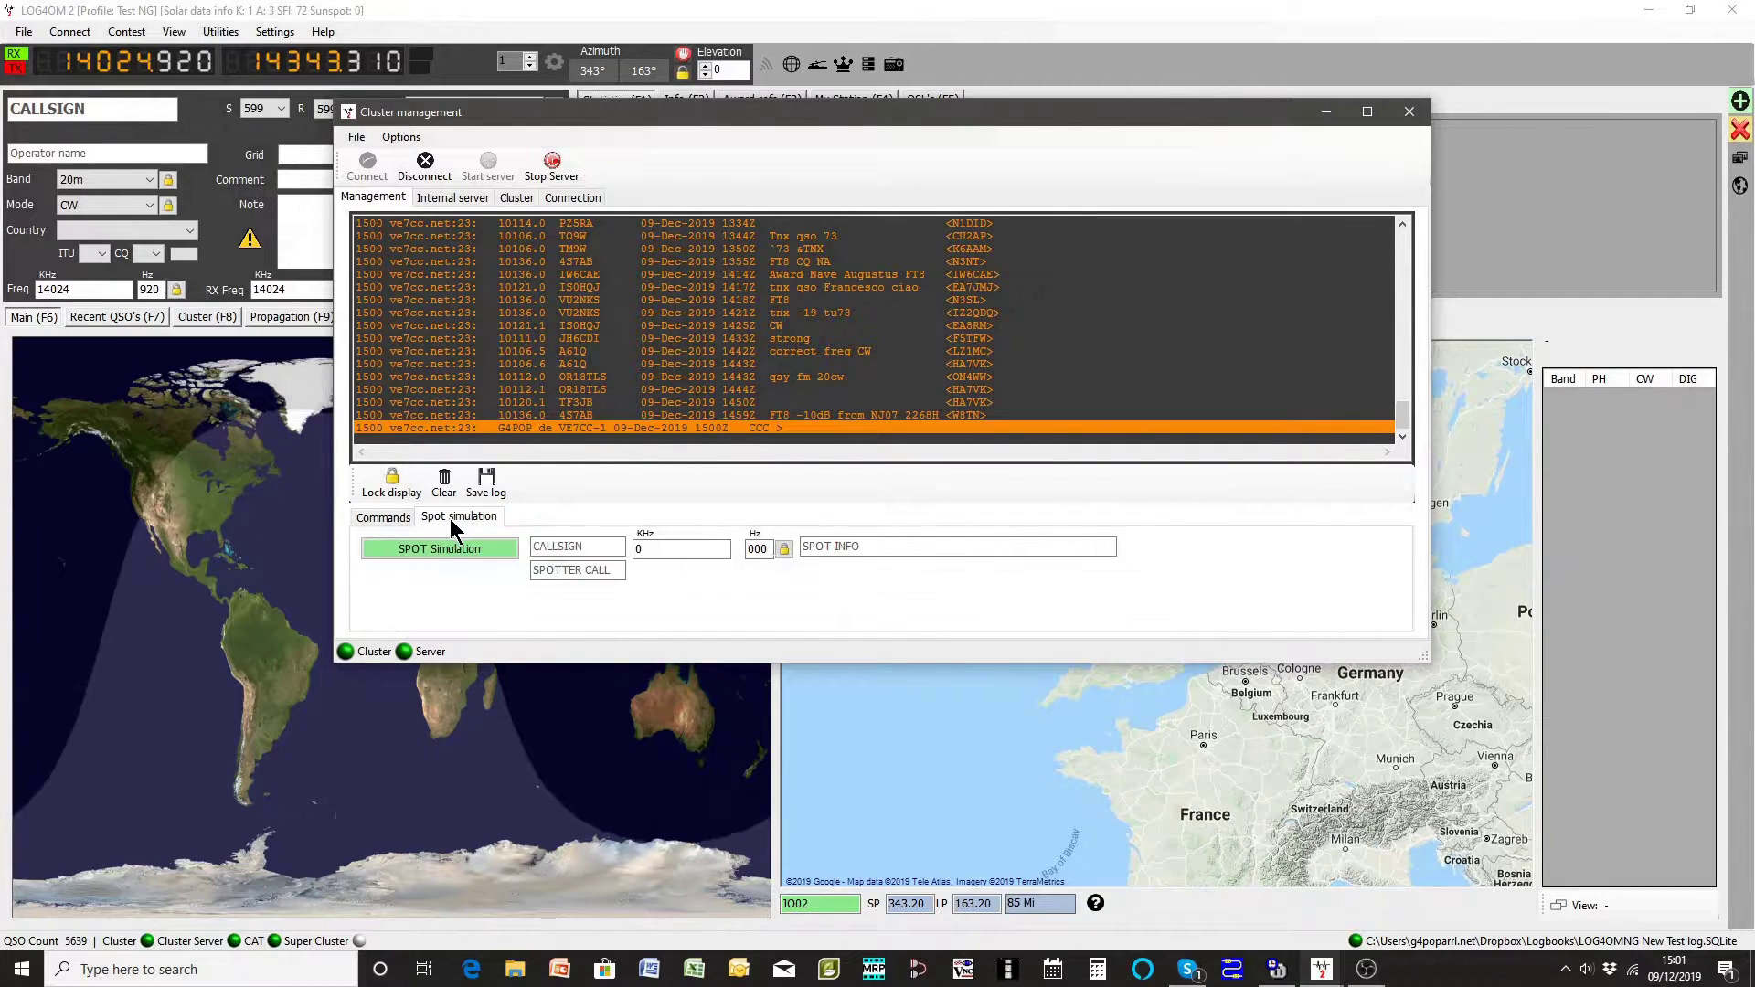
{"action": "left_click", "coordinate": [387, 519]}
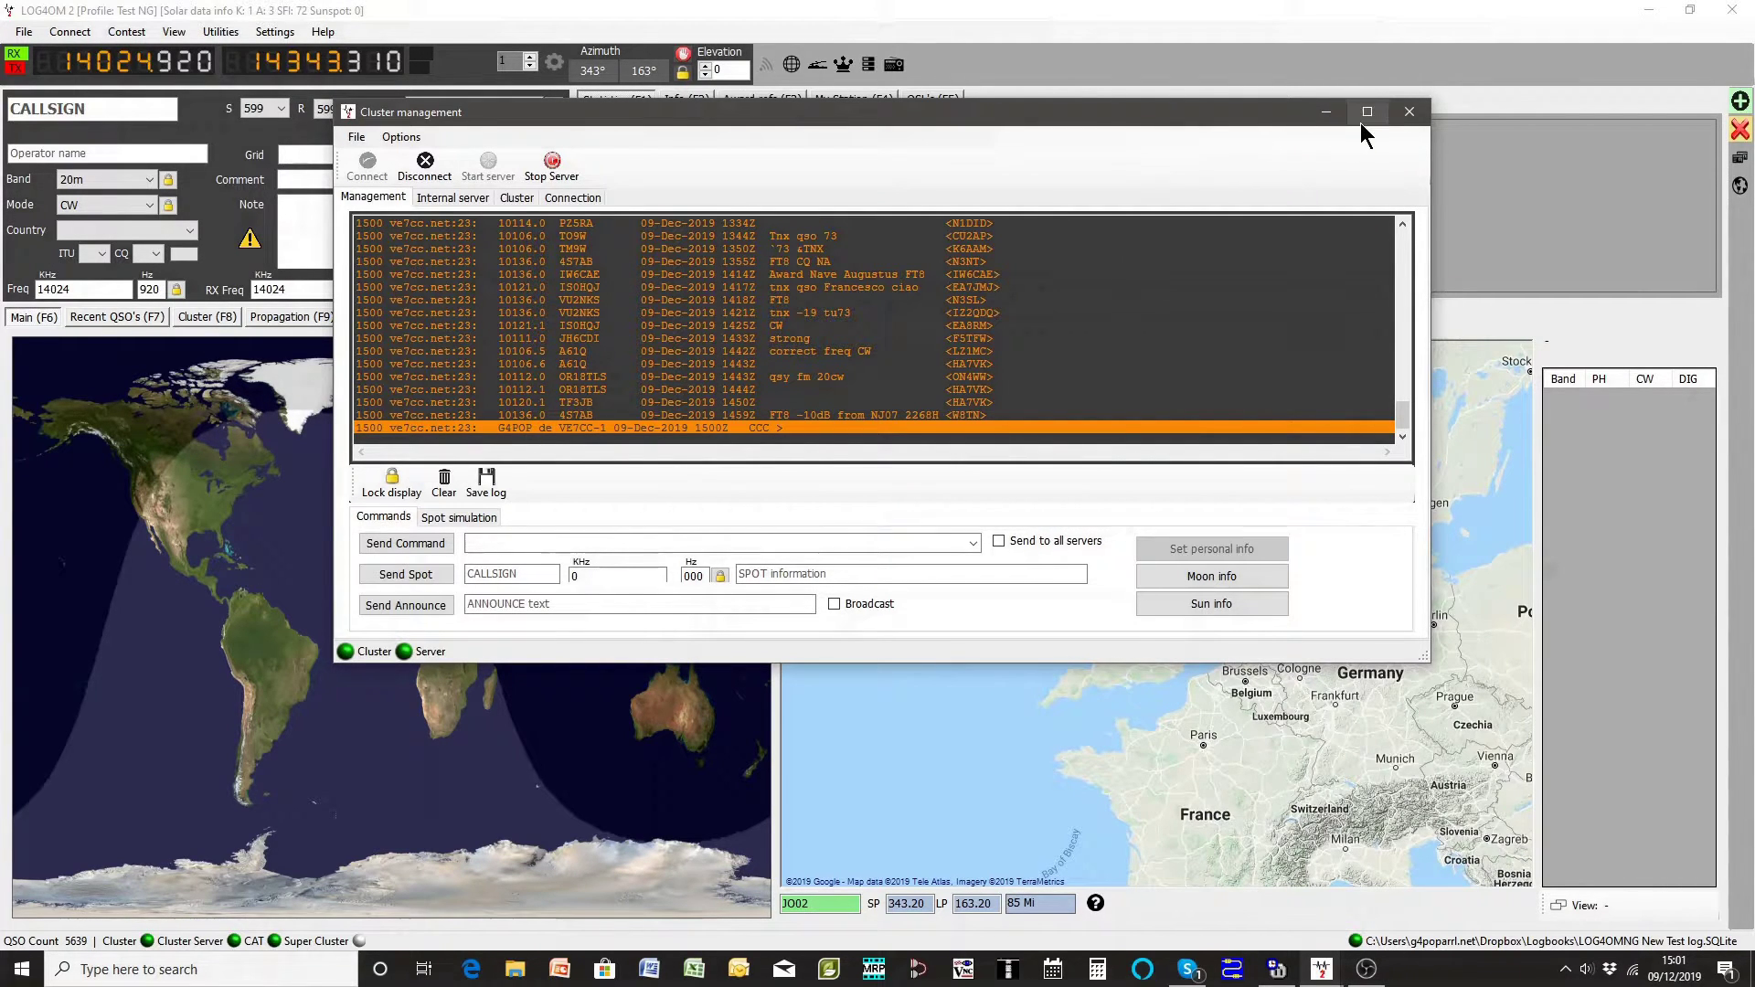
Step: Close Cluster management and show the Cluster (F8) spot list with a wider S/N column
{"action": "left_click", "coordinate": [1404, 113]}
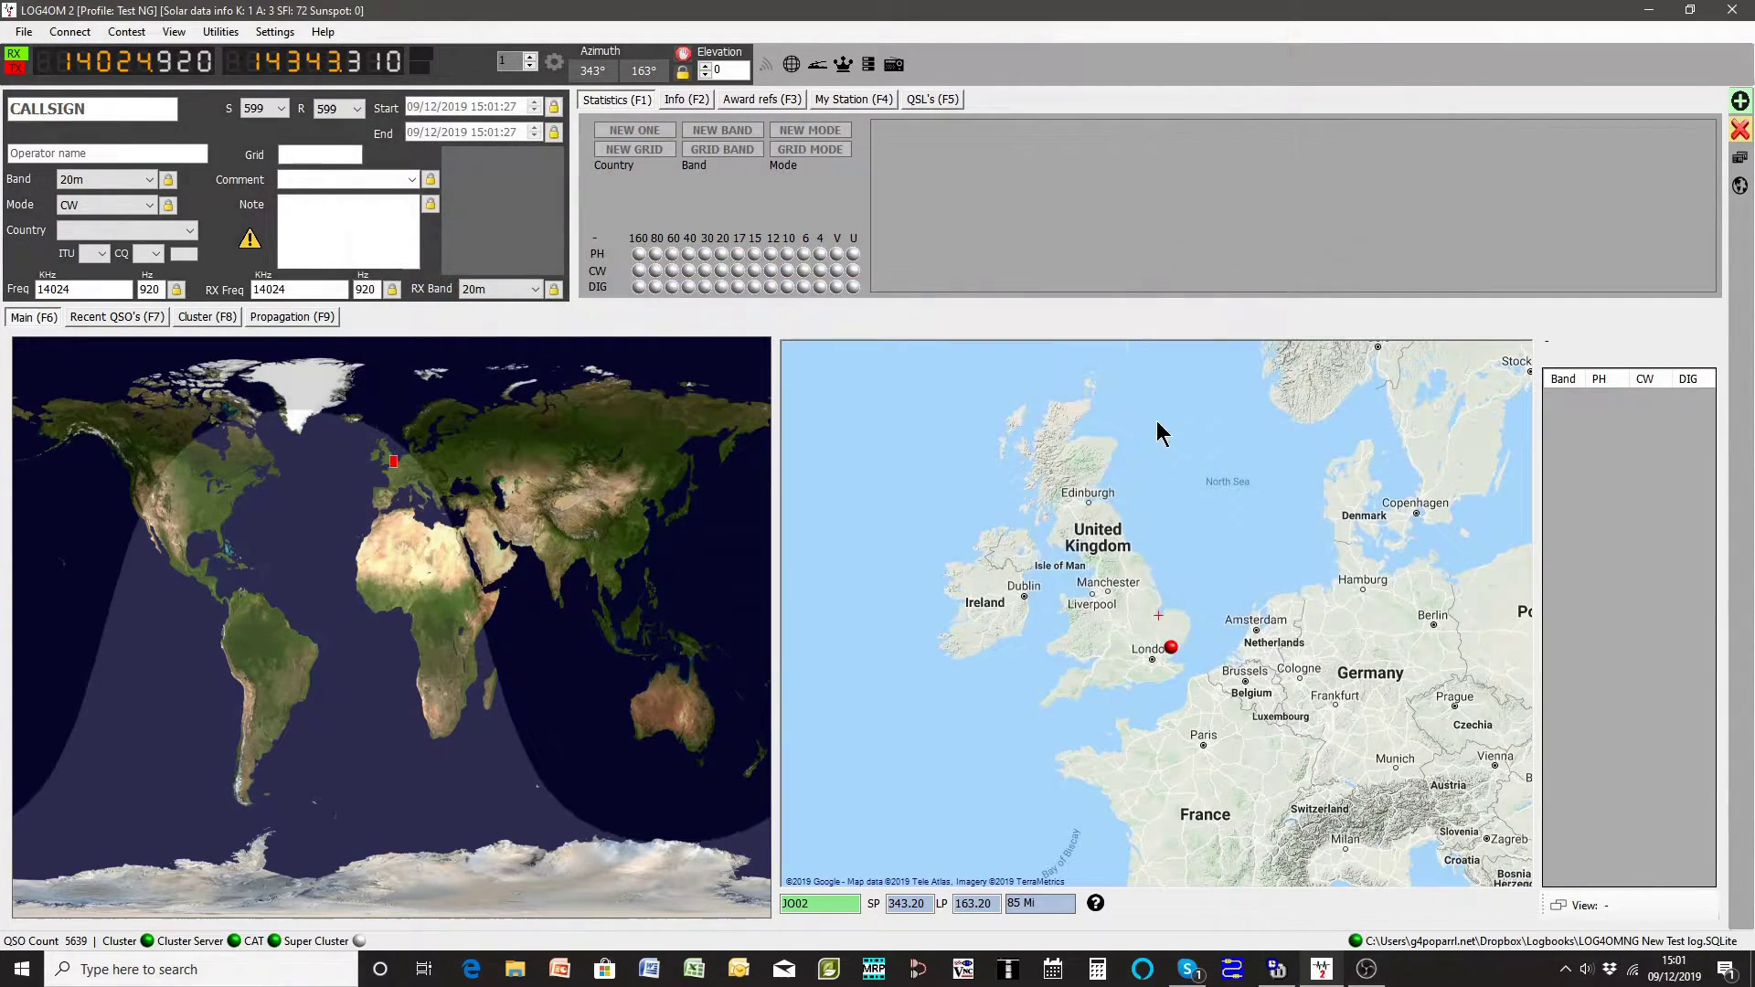
{"action": "left_click", "coordinate": [187, 319]}
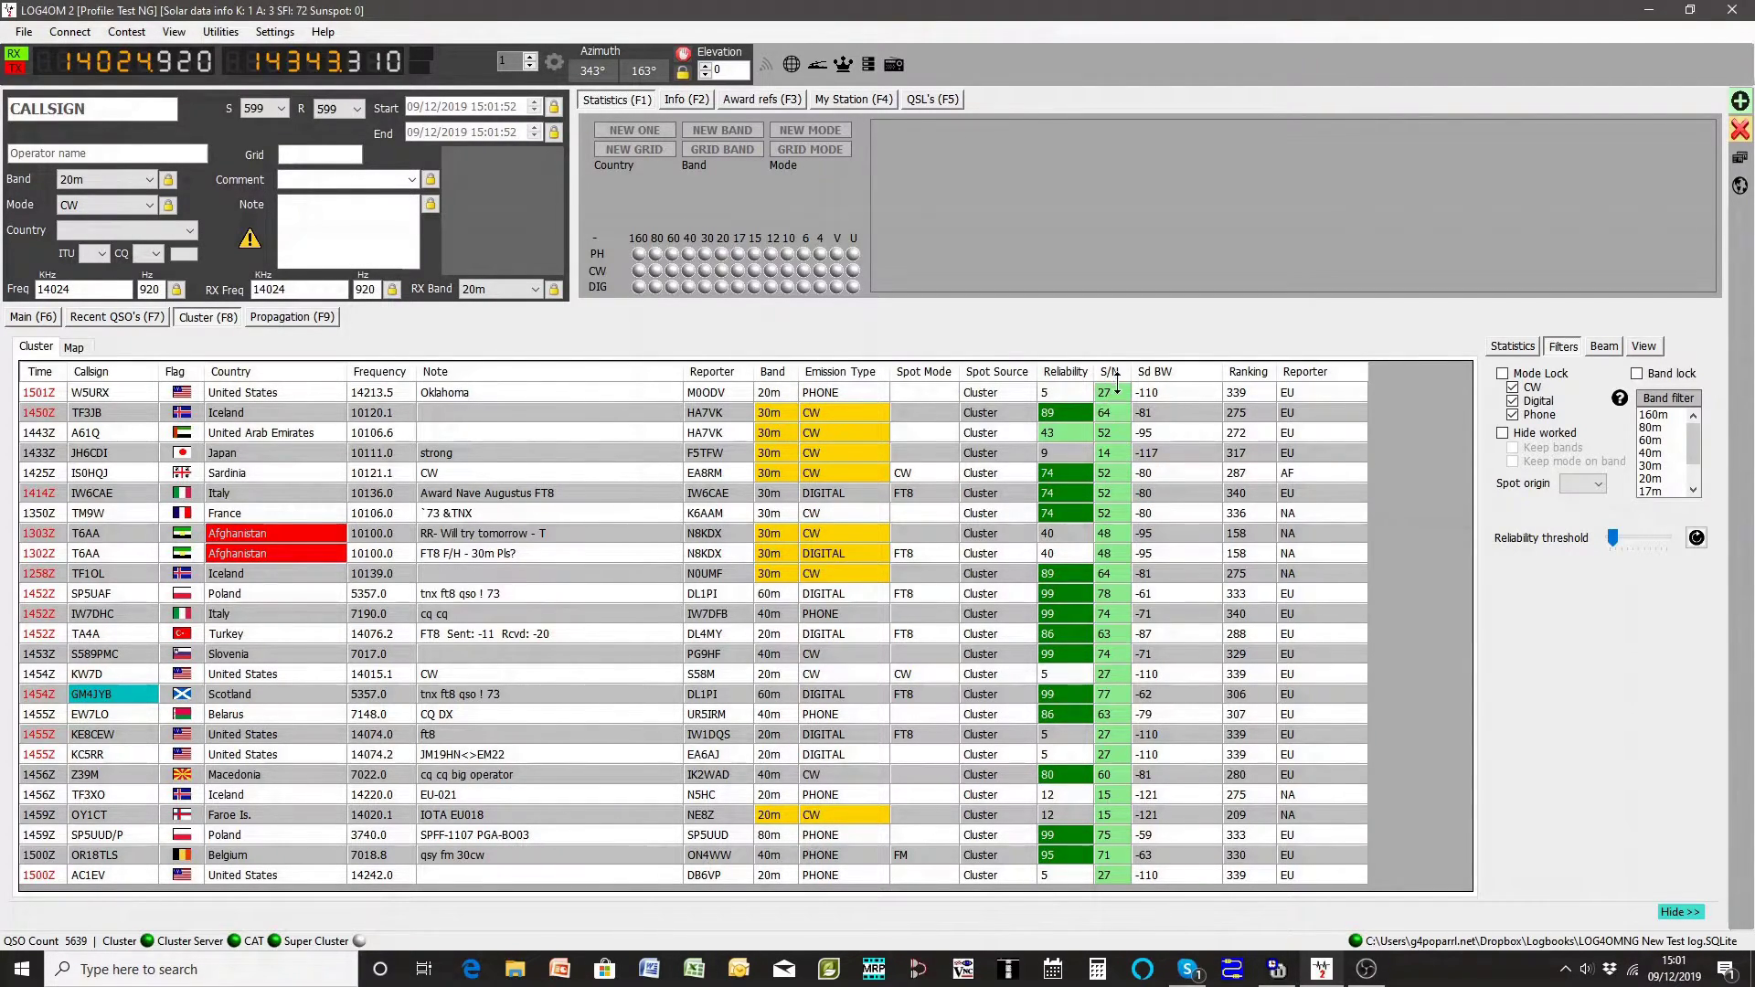
{"action": "left_click_drag", "start_coordinate": [1129, 371], "coordinate": [1149, 371]}
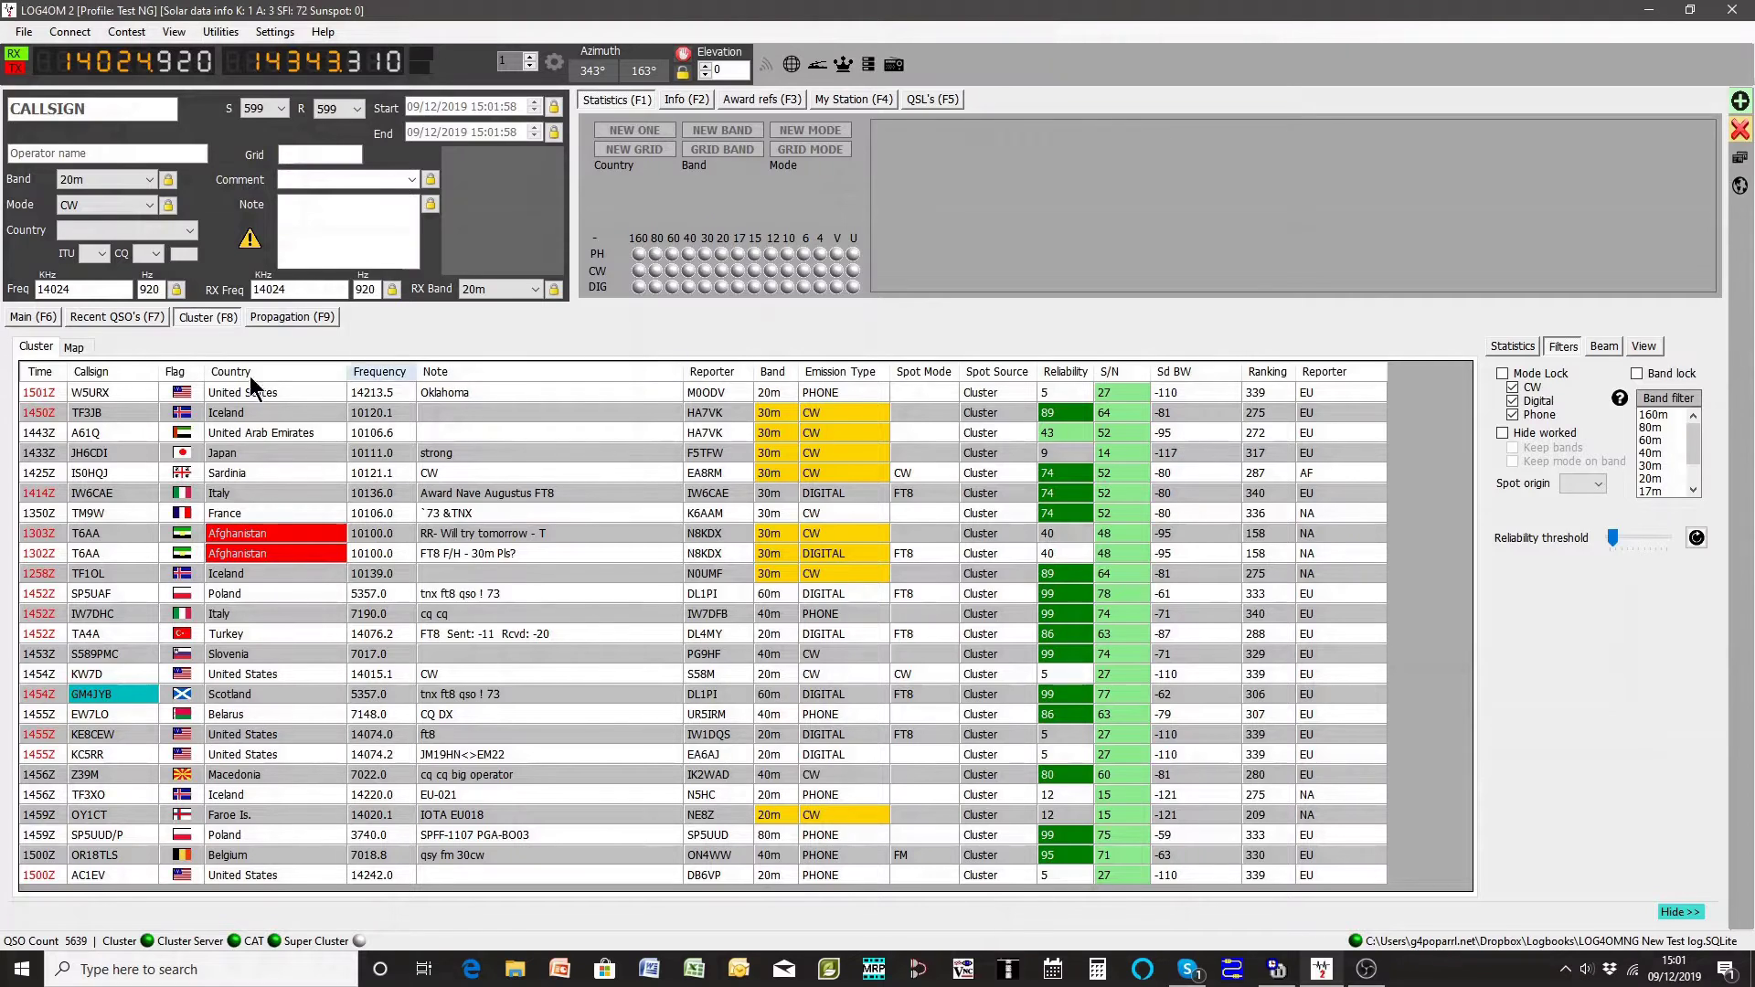
Step: Glance at the Propagation tab, then select the spot from France in the Cluster list
{"action": "left_click", "coordinate": [290, 320]}
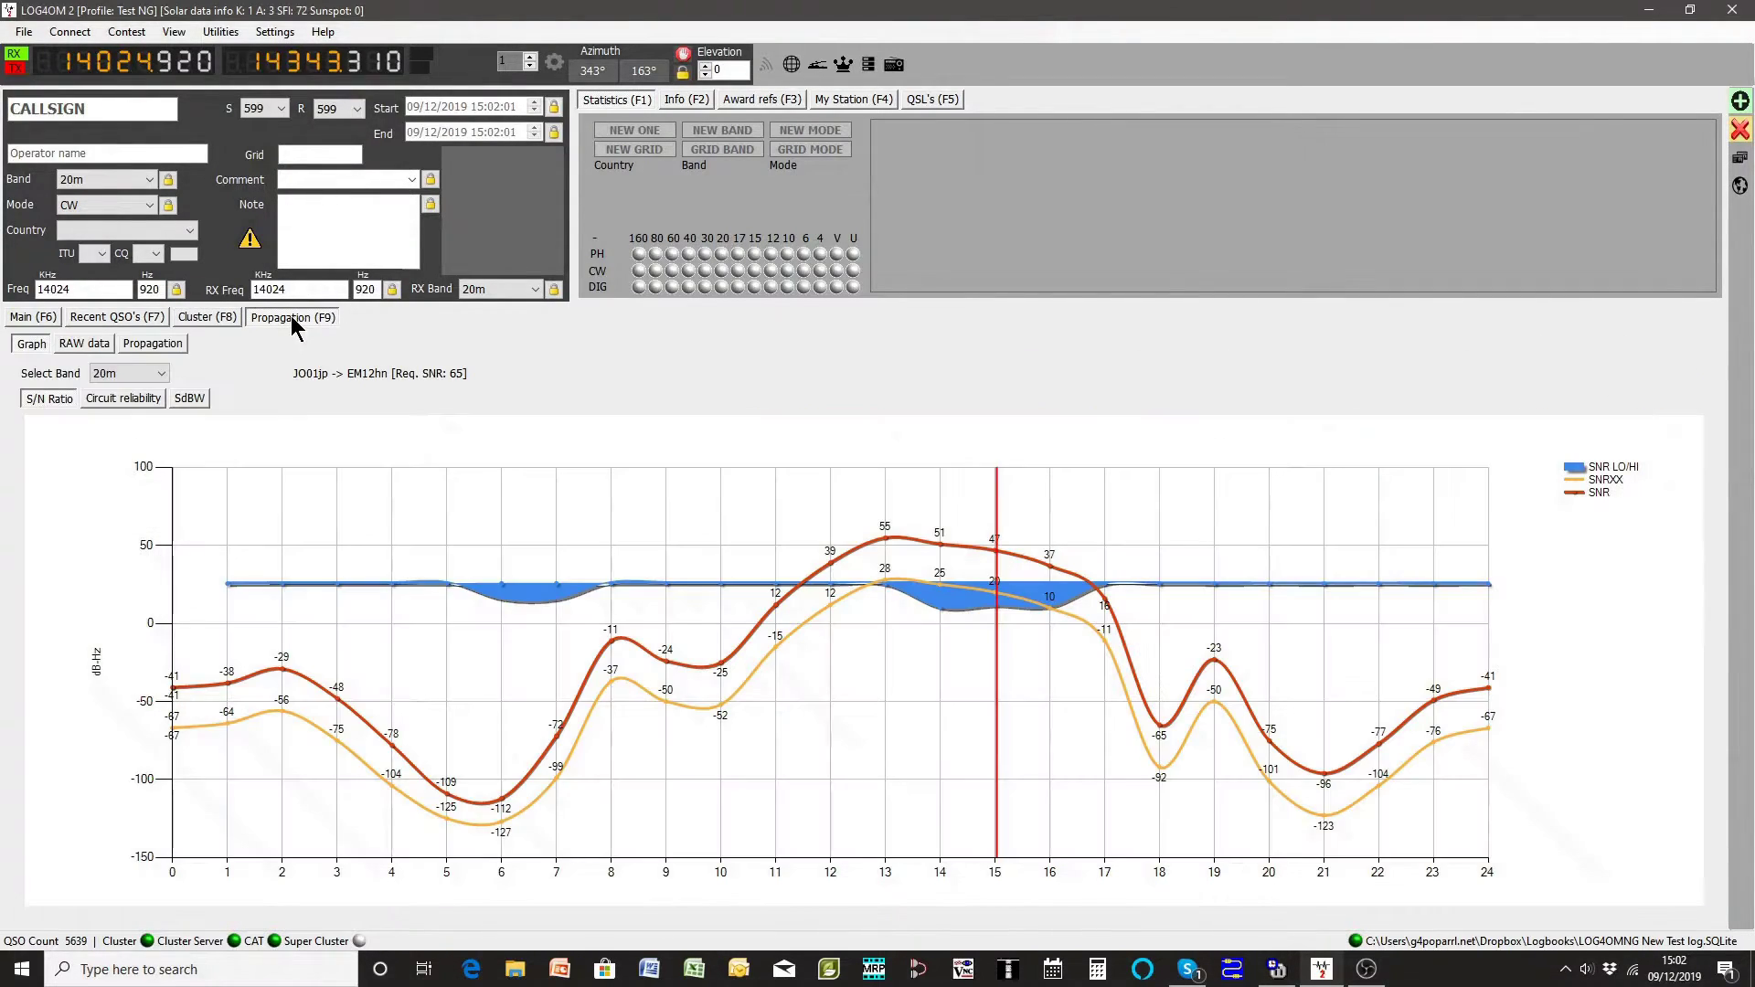
{"action": "left_click", "coordinate": [205, 318]}
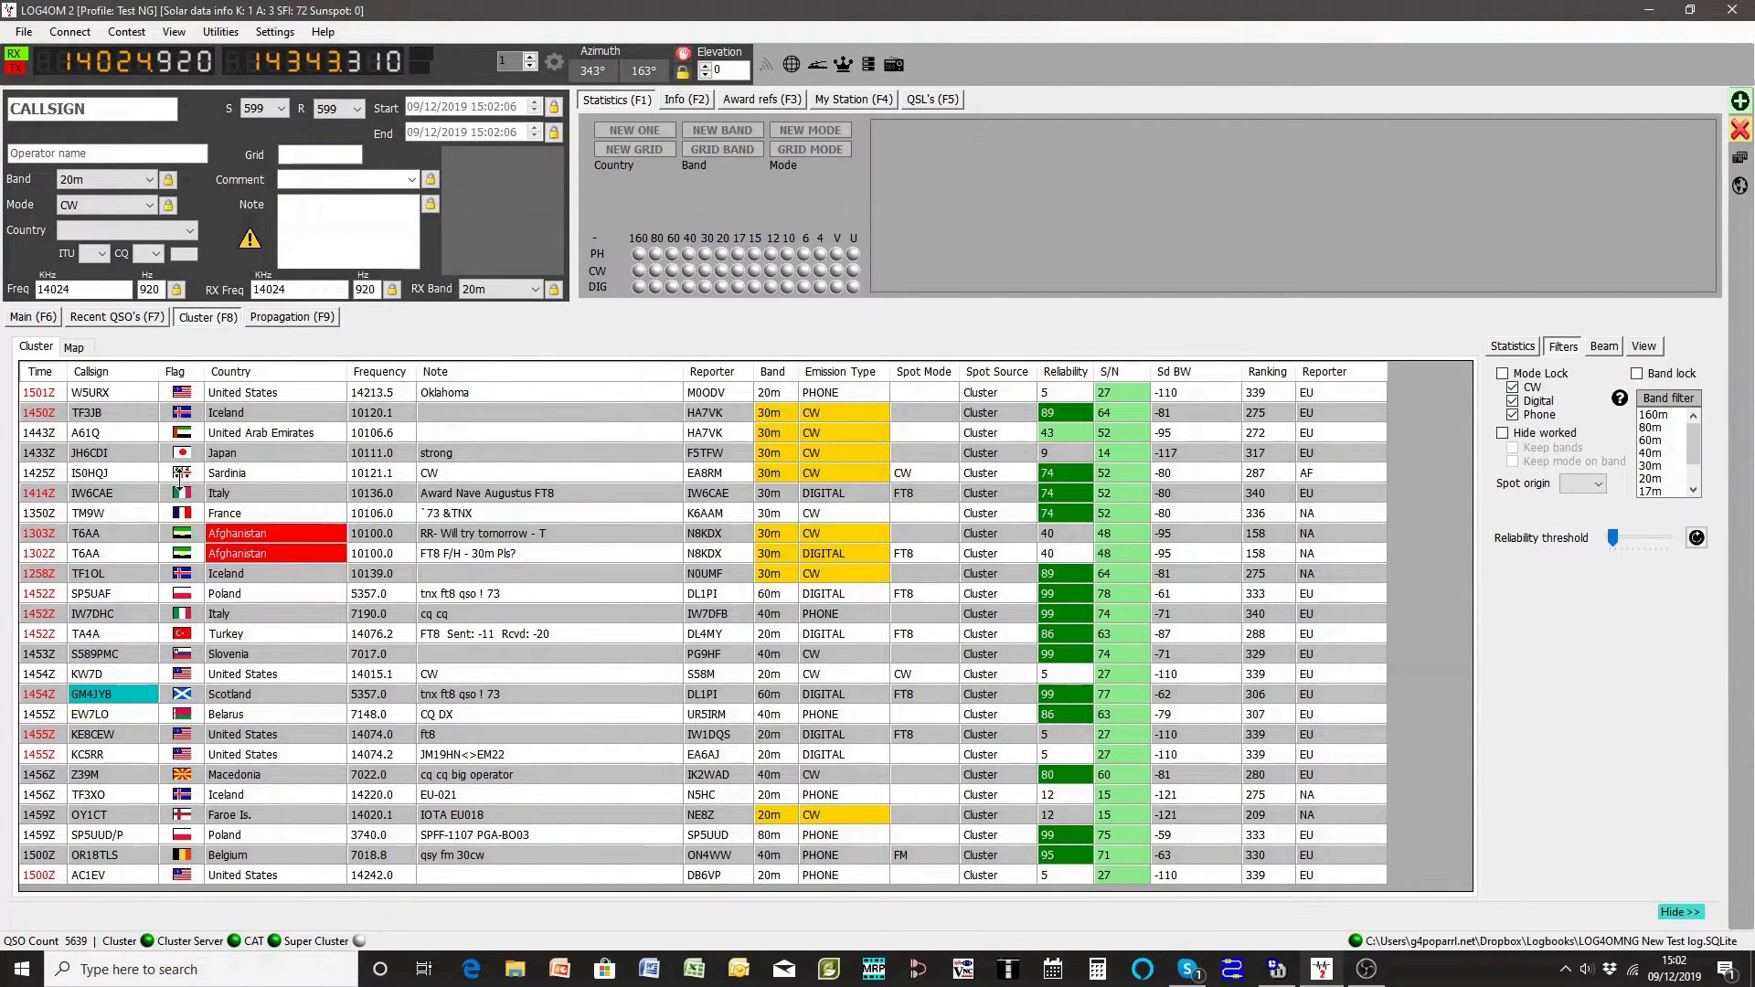
{"action": "left_click", "coordinate": [133, 513]}
Step: Load the French spot, then the Sardinian 10121 kHz CW spot, and view its 30m S/N forecast graph
{"action": "double_click", "coordinate": [134, 512]}
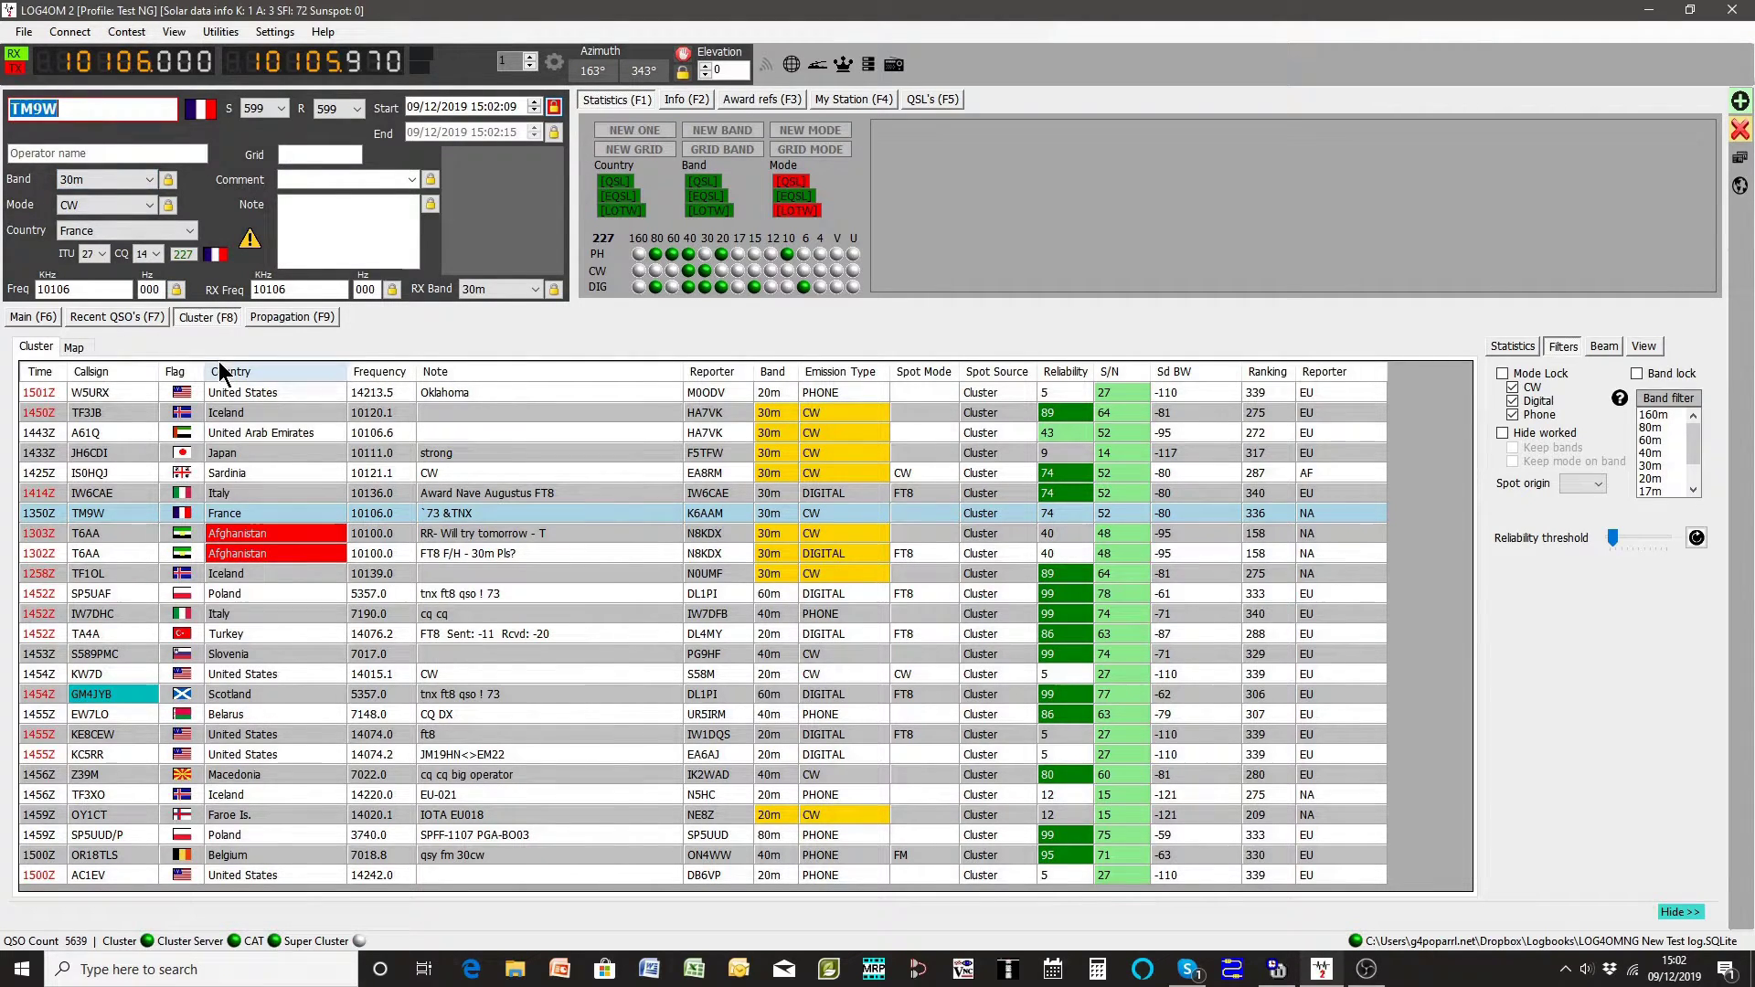
{"action": "double_click", "coordinate": [113, 474]}
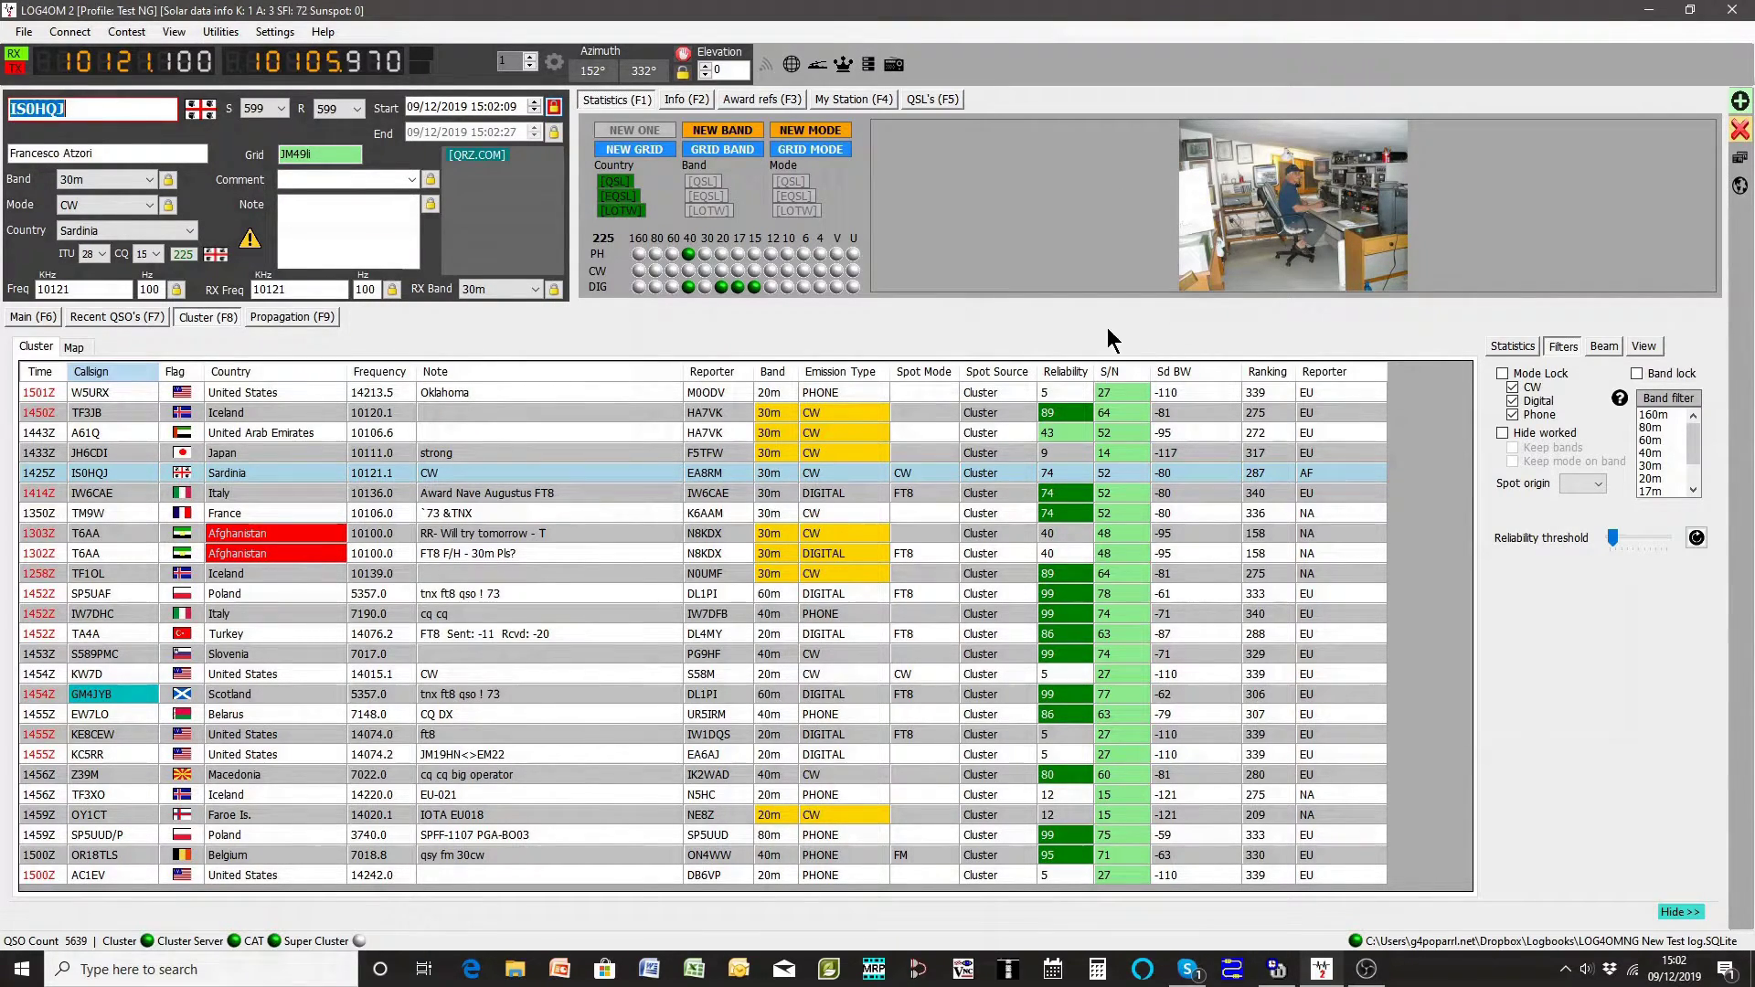
{"action": "left_click", "coordinate": [295, 316]}
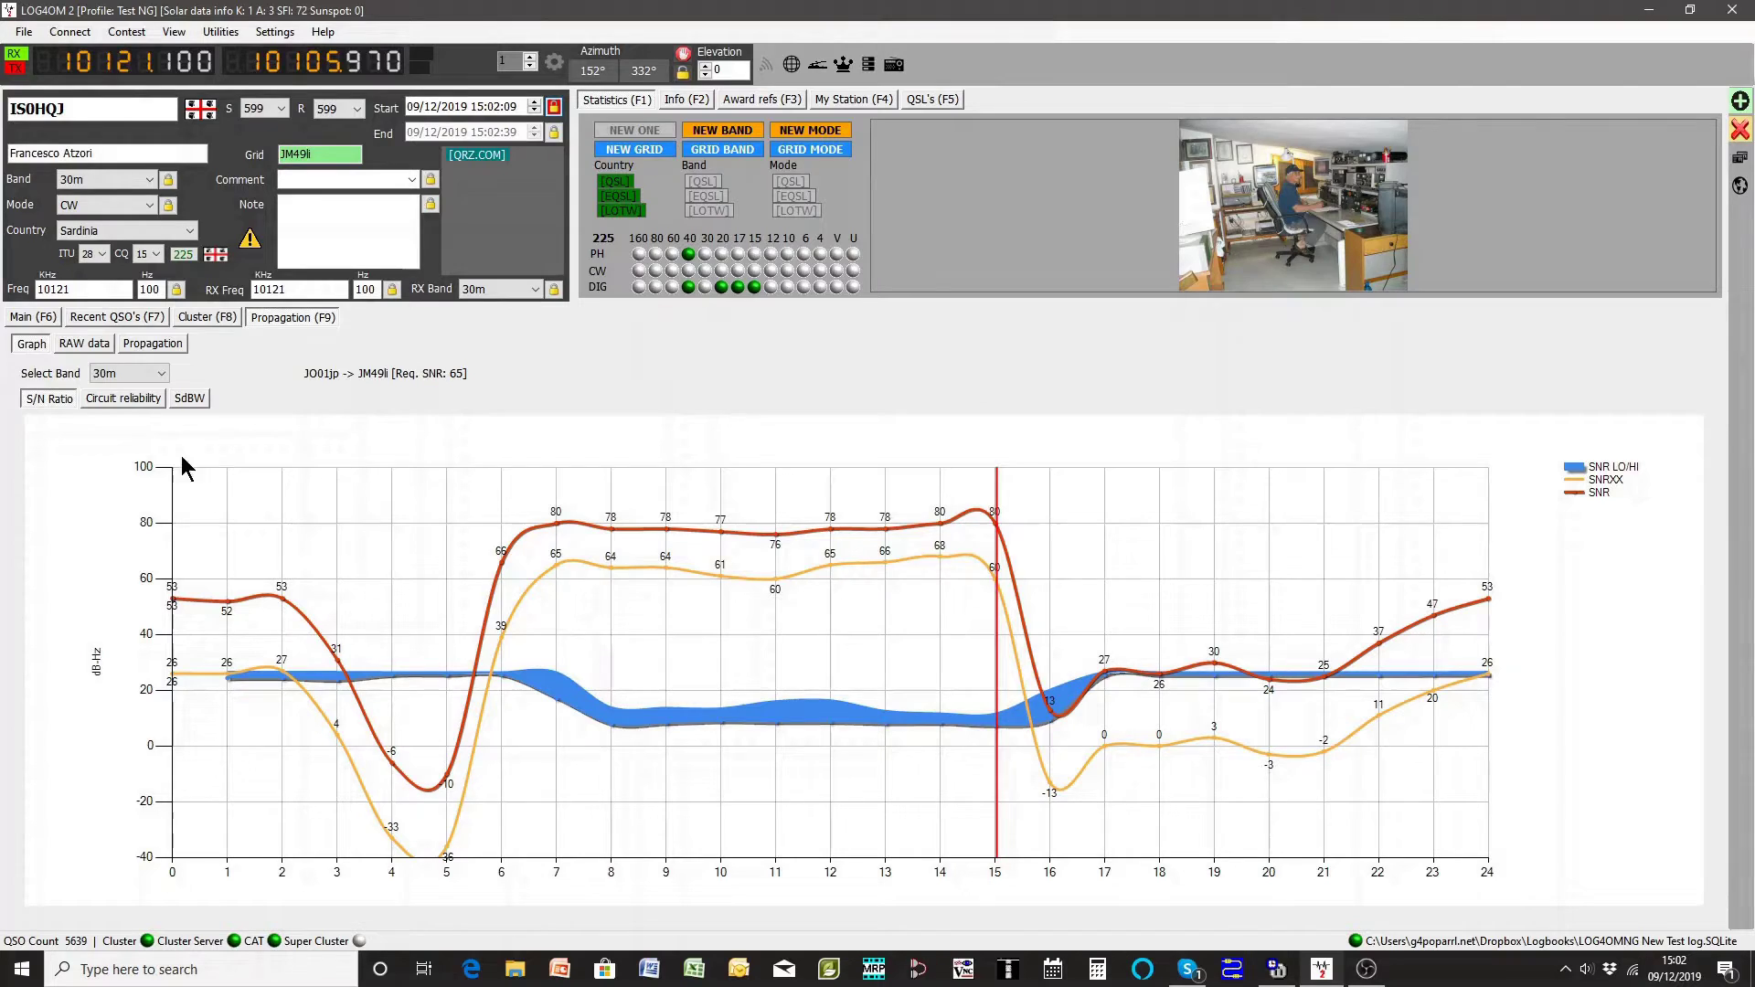
Step: Generate a 30m S/N Ratio world propagation map for 15 UTC
{"action": "left_click", "coordinate": [153, 344]}
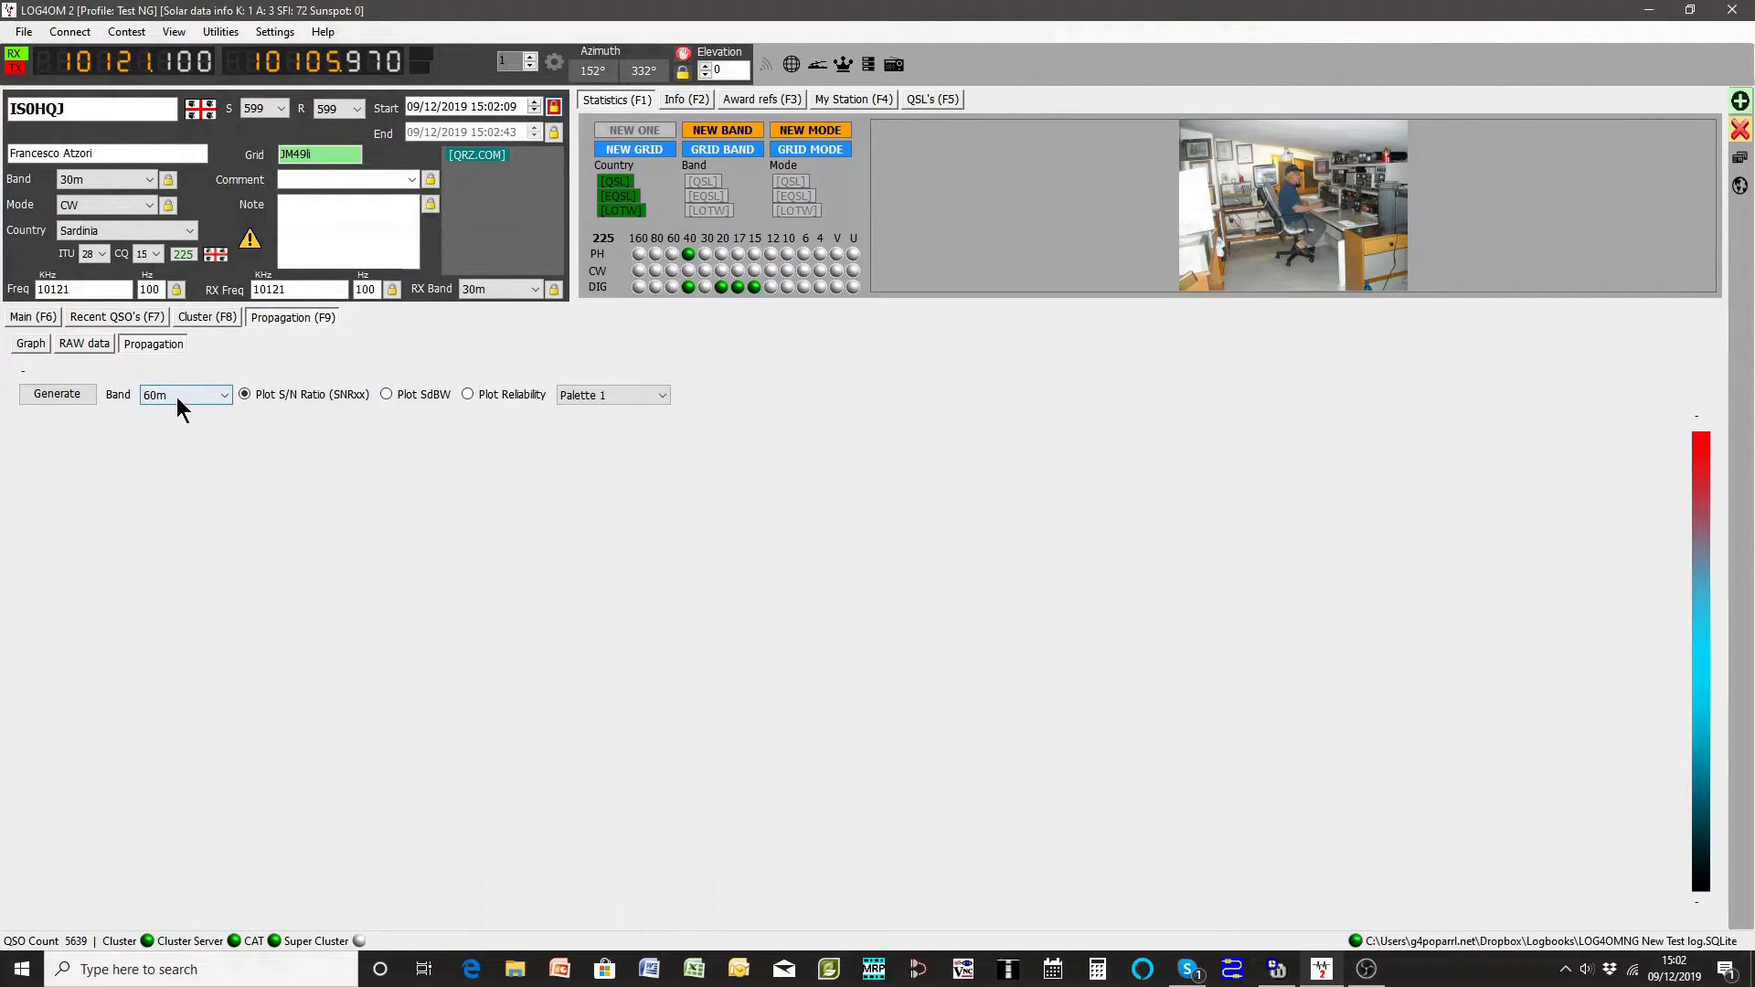
{"action": "left_click", "coordinate": [217, 395]}
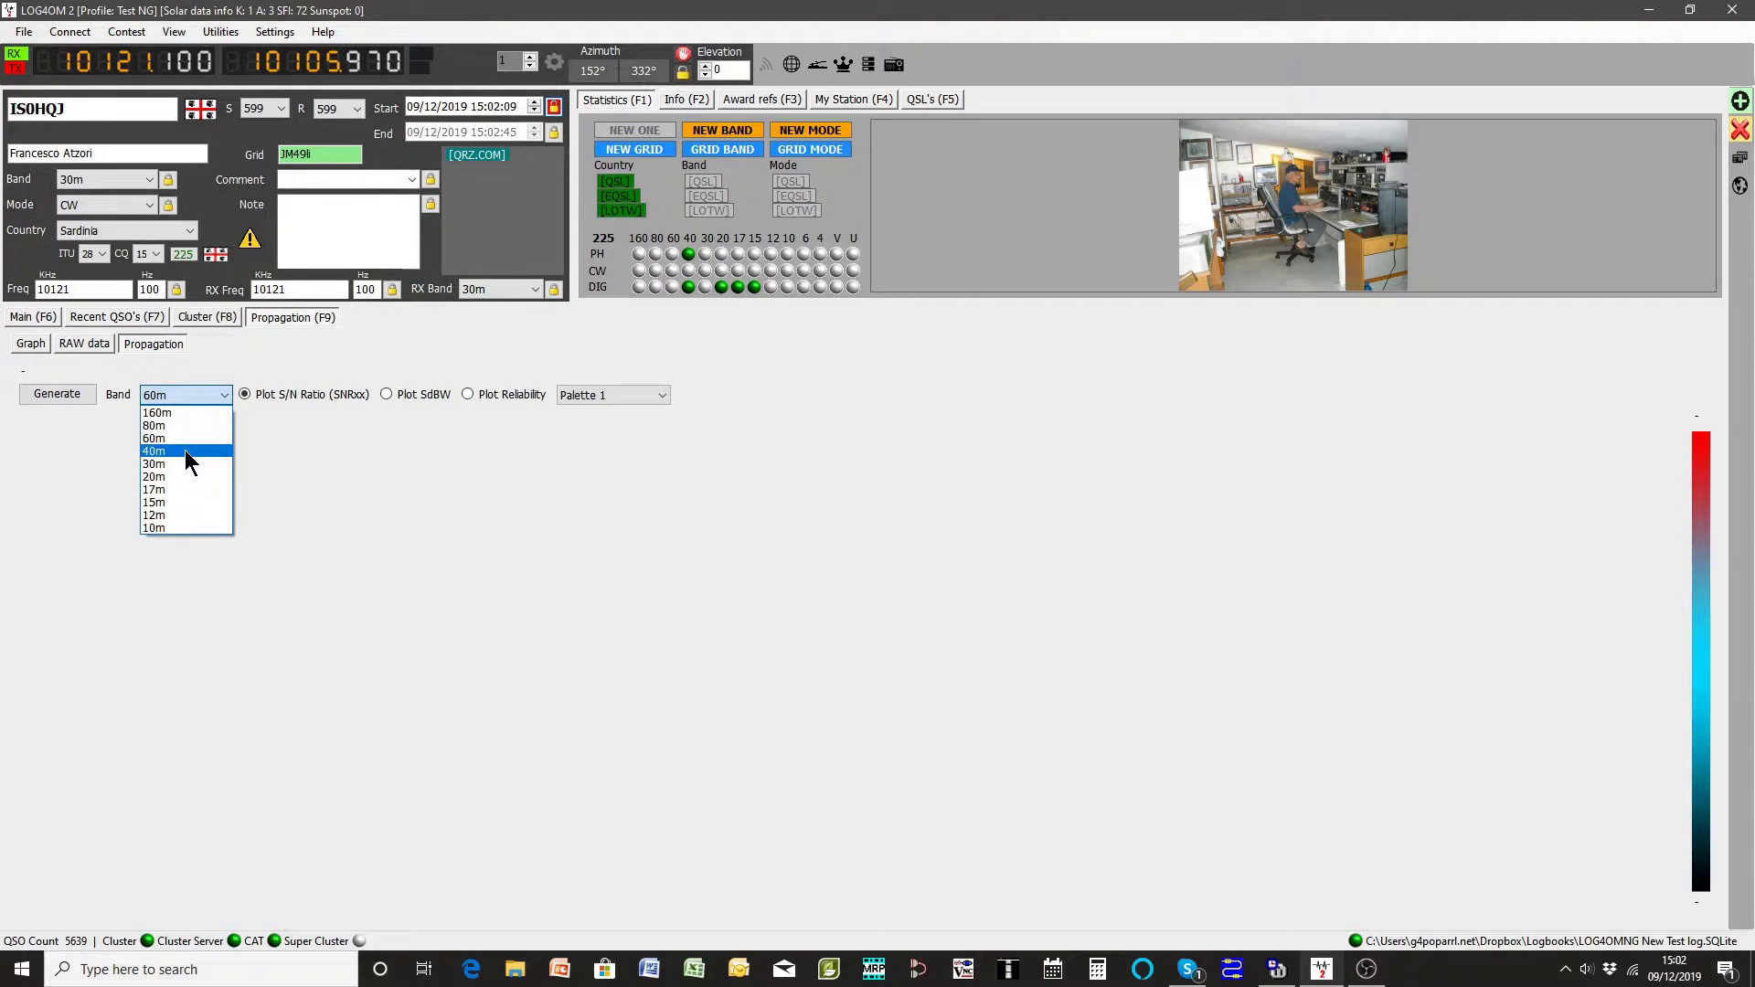
{"action": "left_click", "coordinate": [179, 464]}
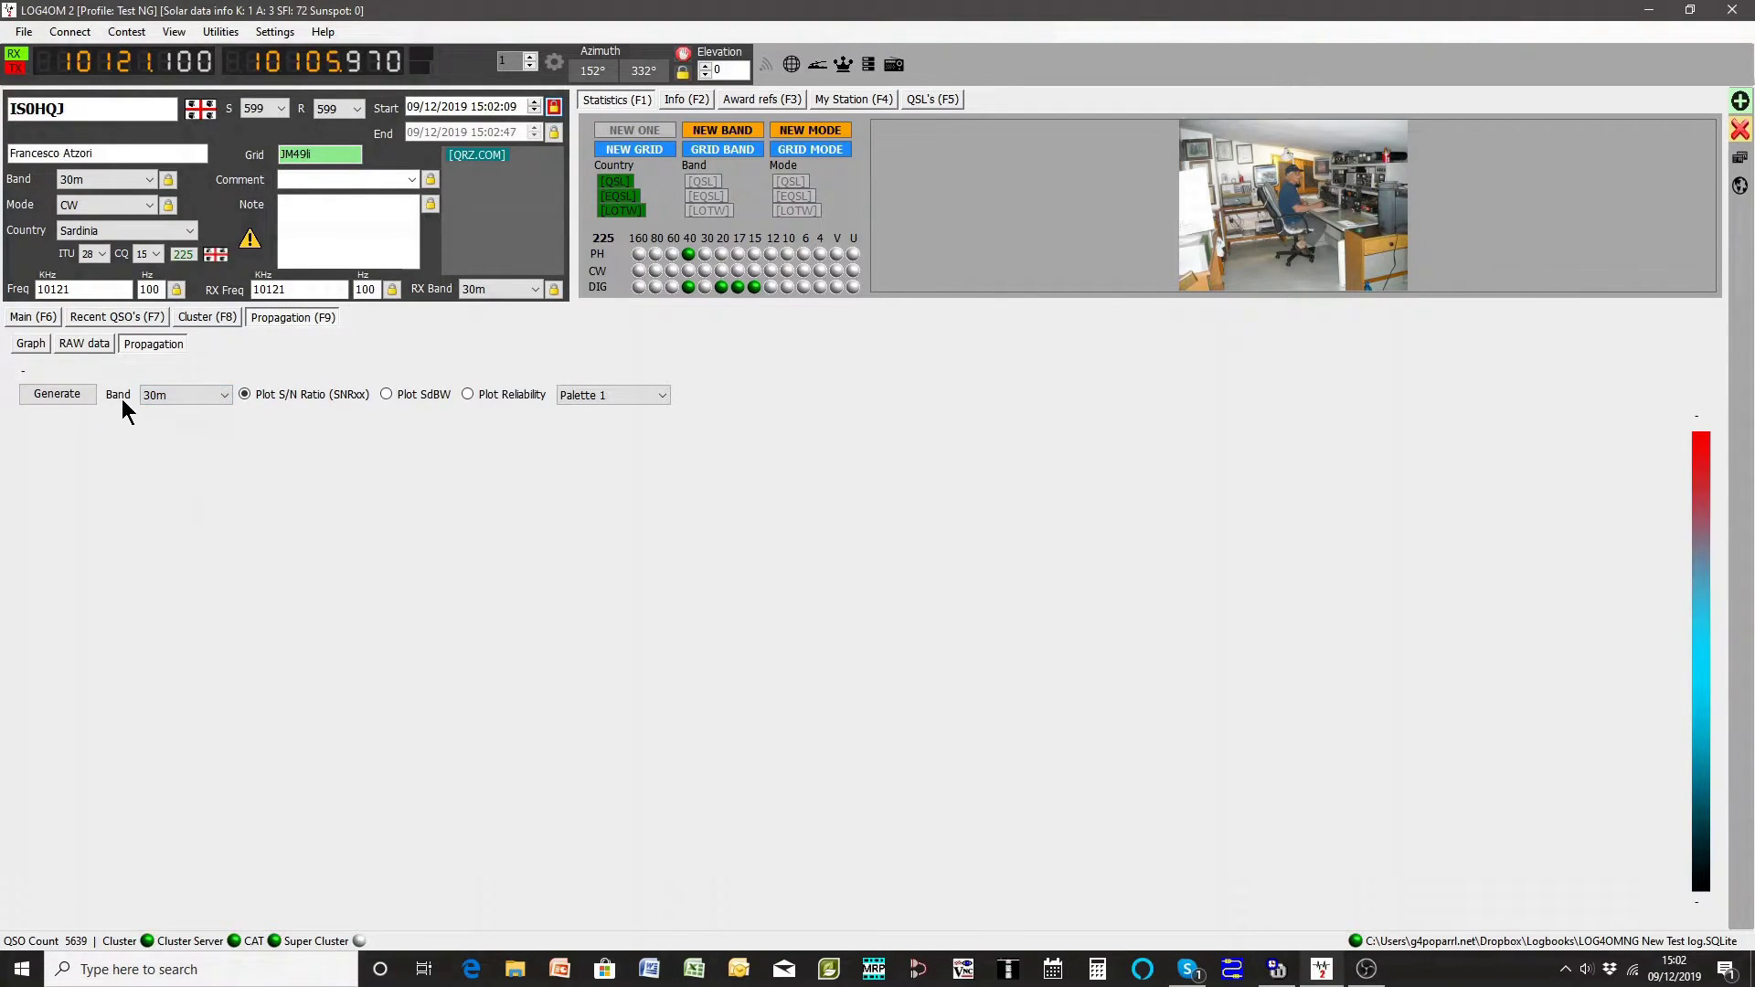
{"action": "left_click", "coordinate": [53, 392]}
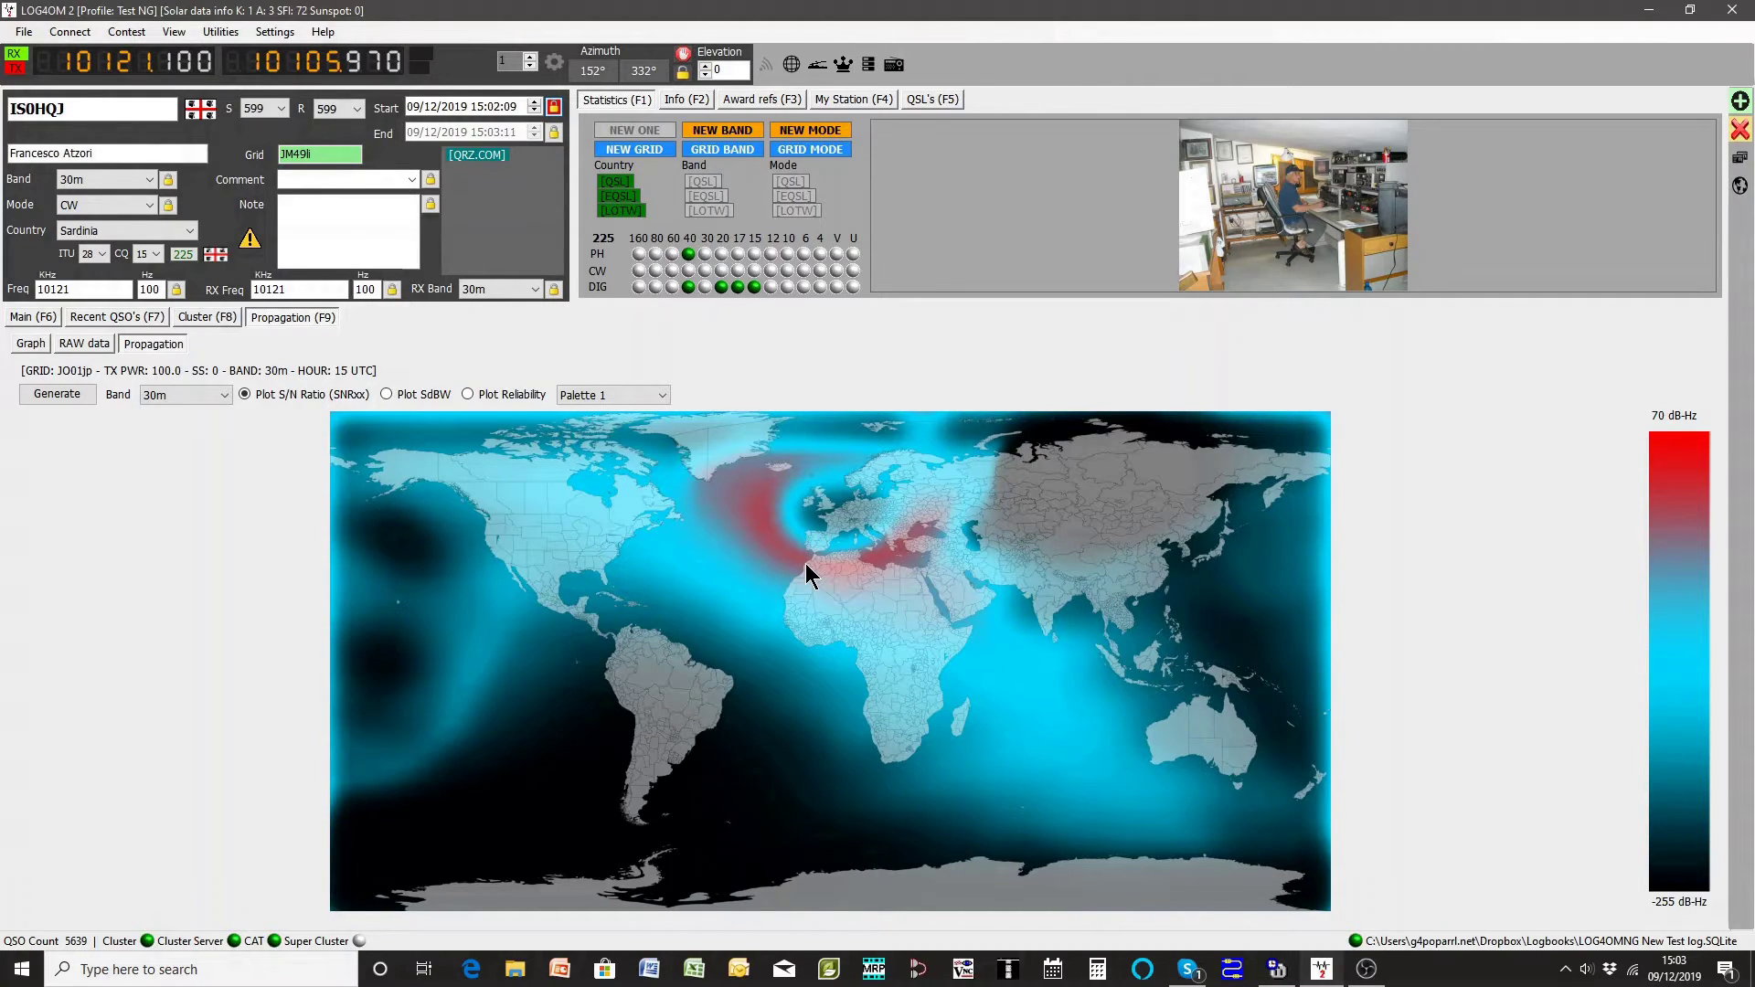
Step: Read the 30m circuit reliability chart for the Sardinian station, then return to the Cluster list
{"action": "left_click", "coordinate": [34, 343]}
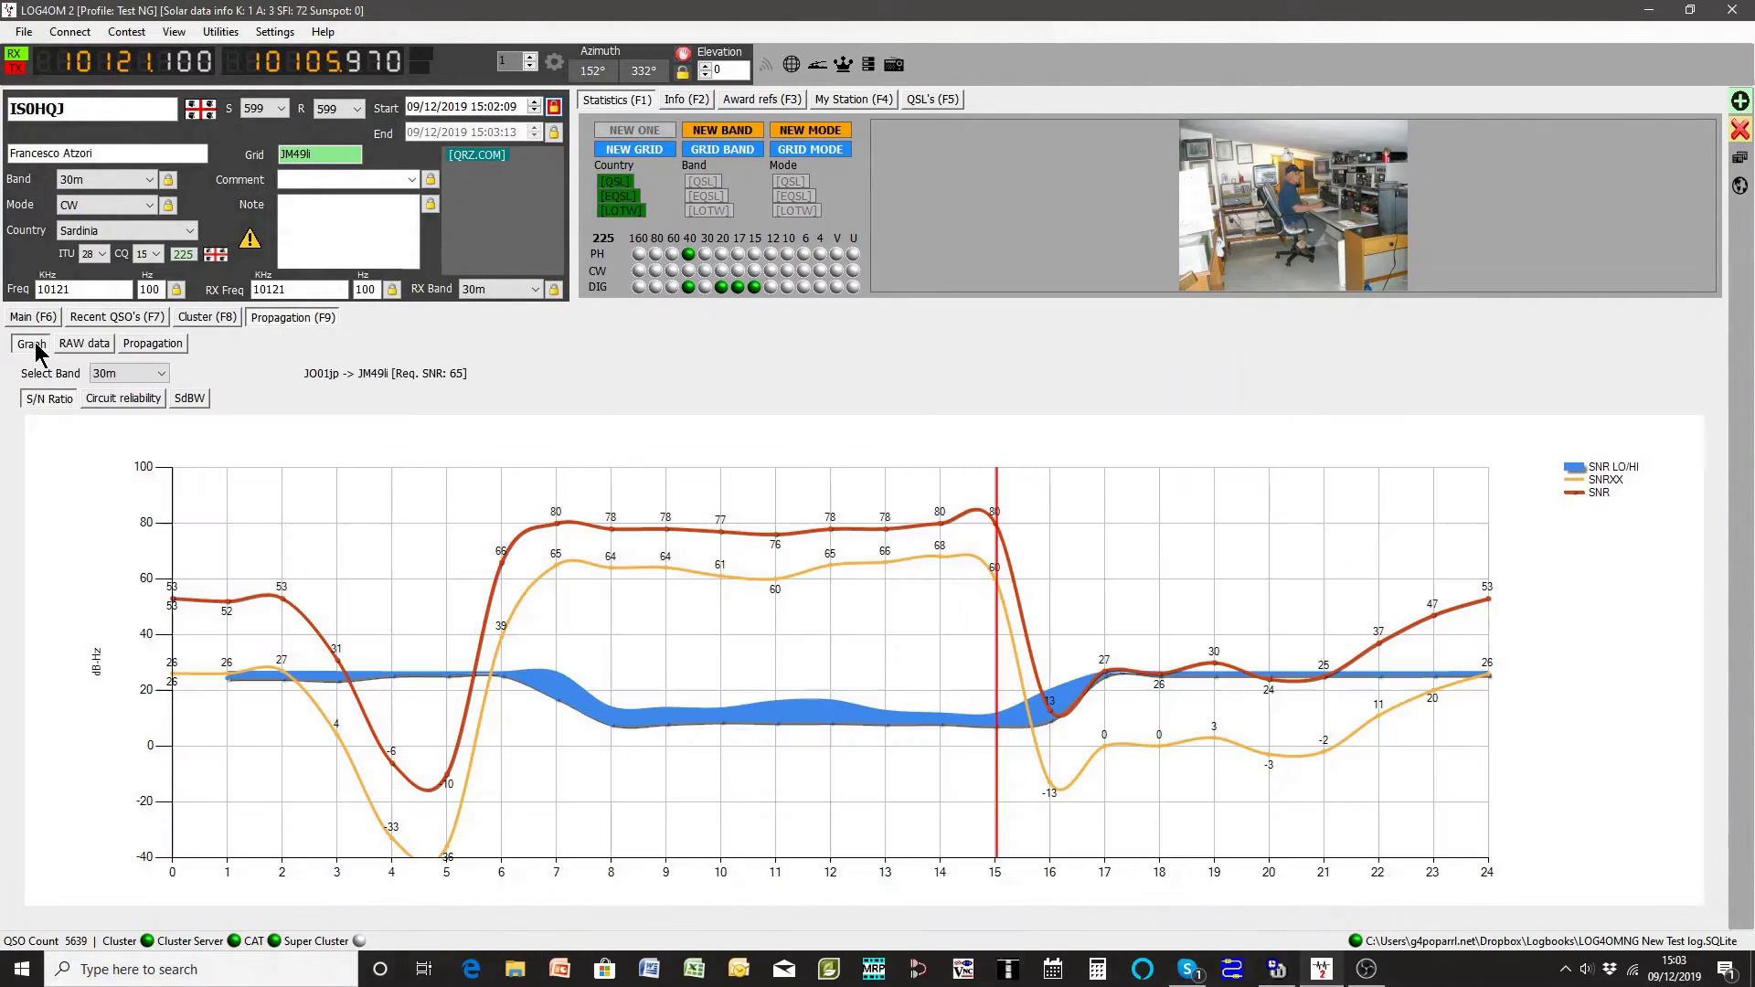
{"action": "left_click", "coordinate": [112, 397]}
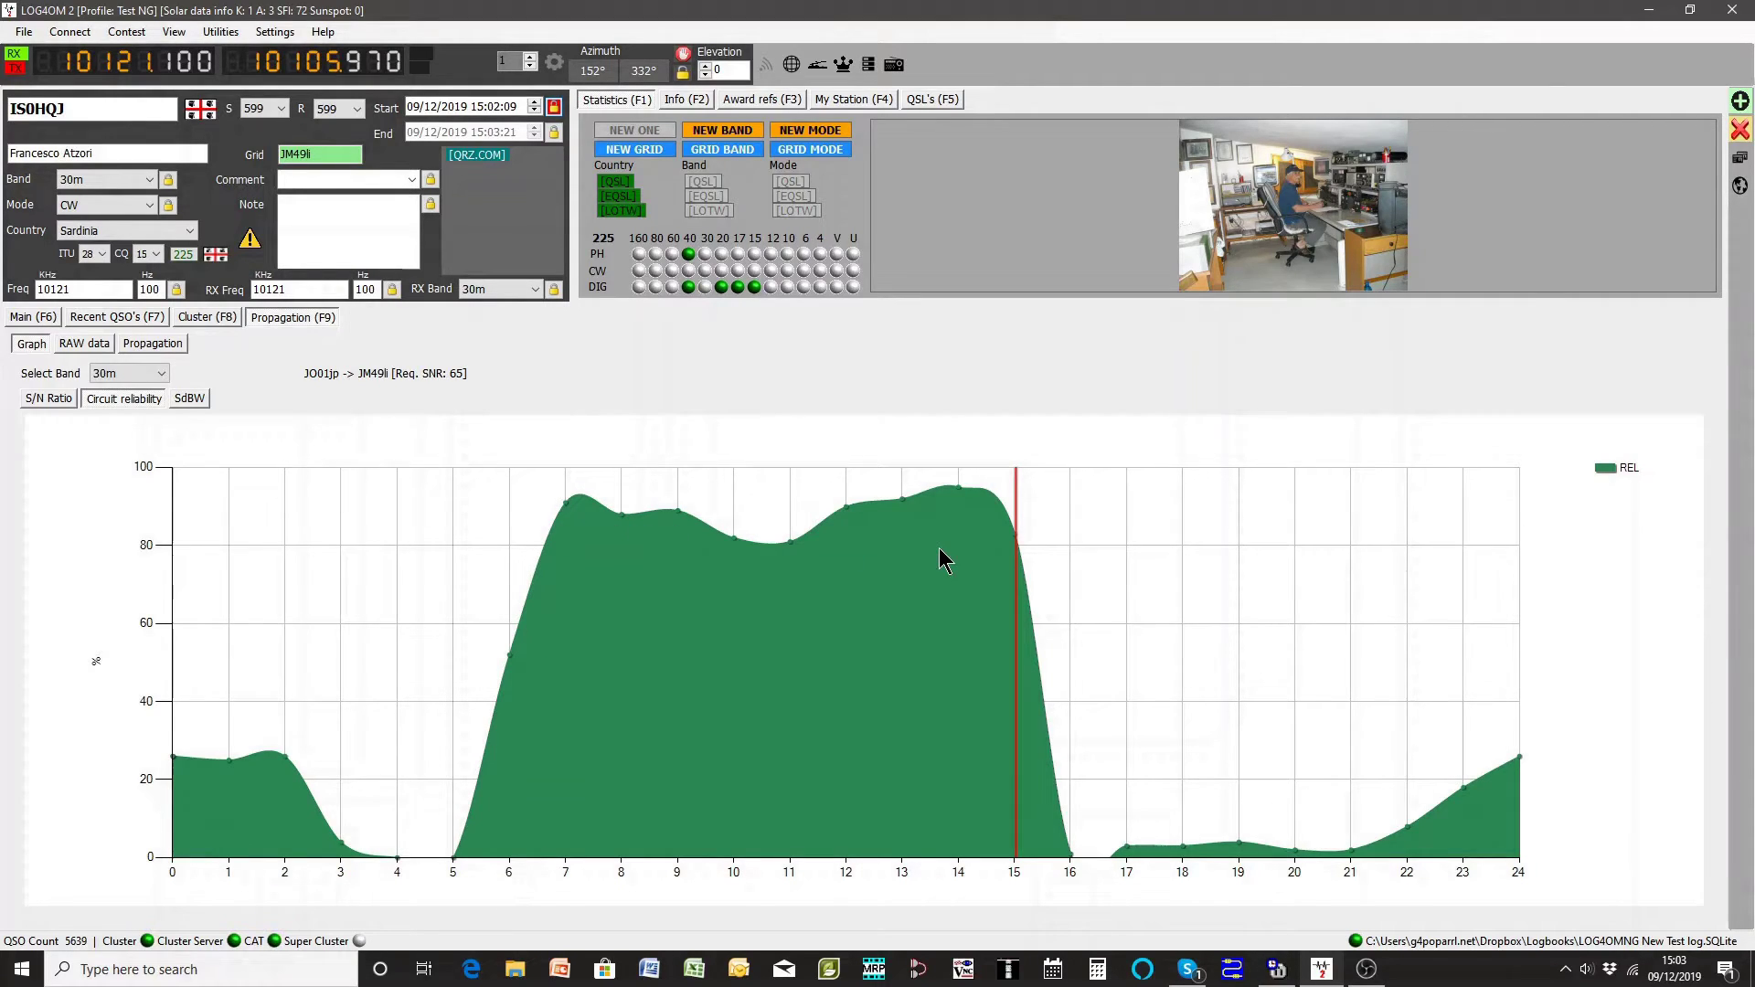
{"action": "mouse_move", "coordinate": [1015, 541]}
{"action": "mouse_move", "coordinate": [617, 627]}
{"action": "left_click", "coordinate": [202, 315]}
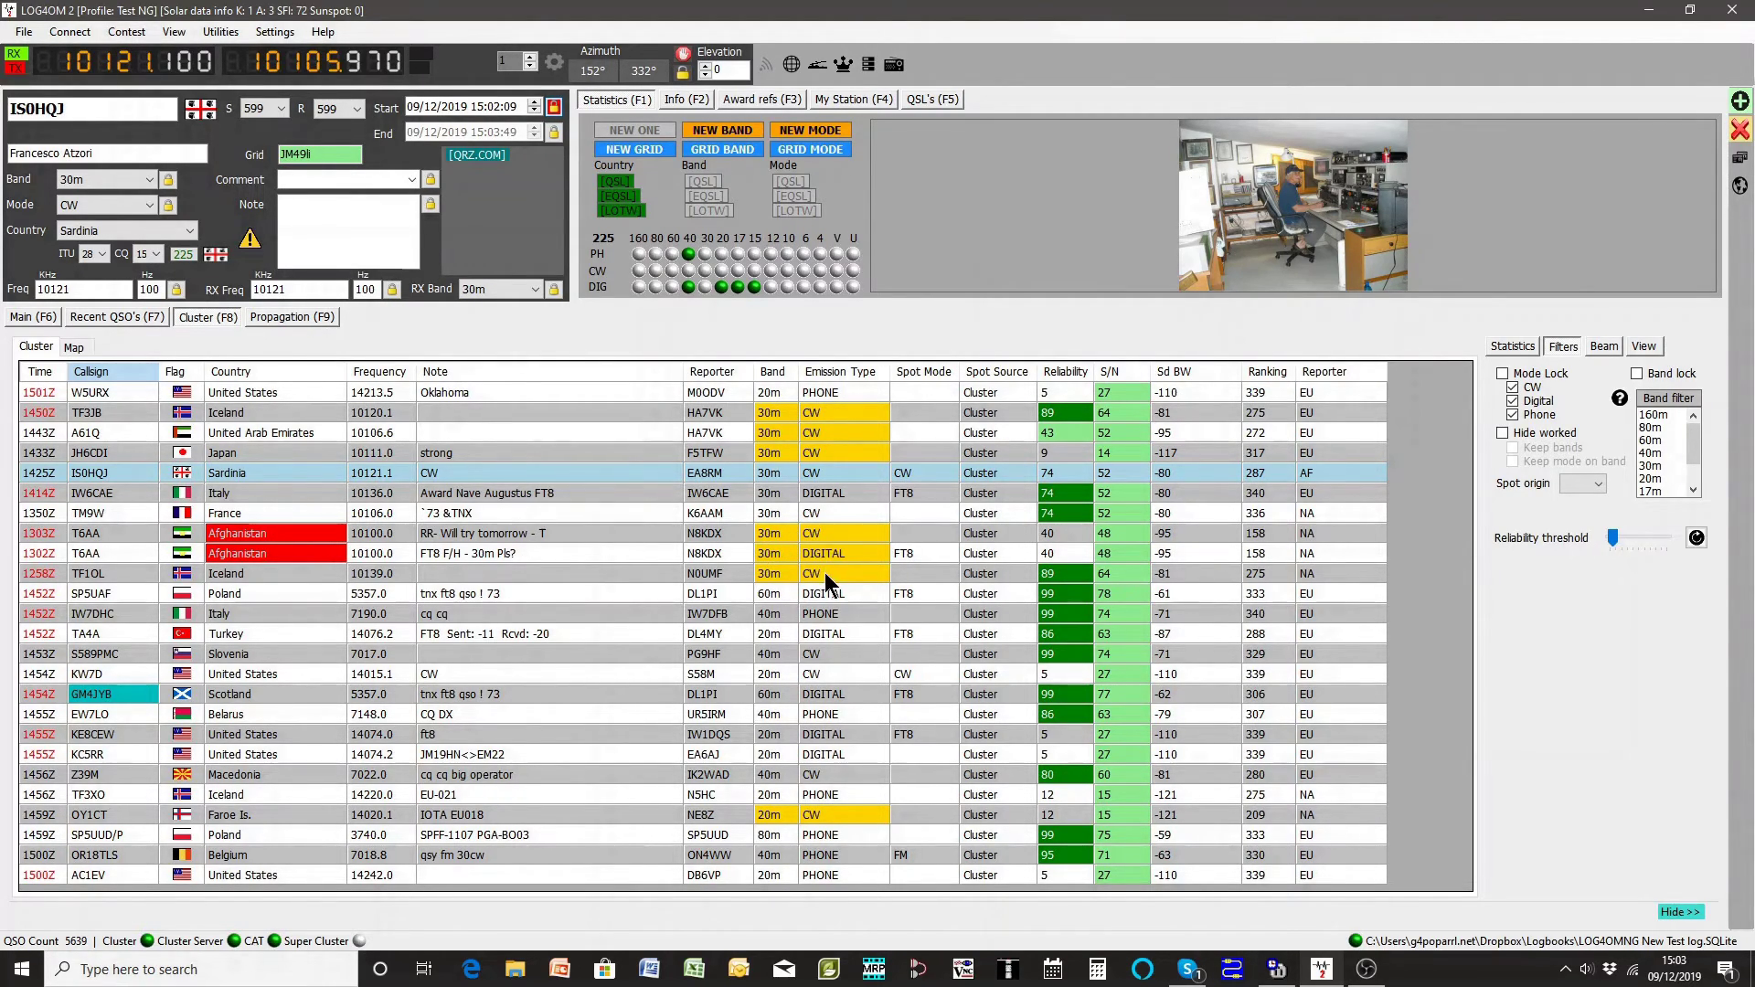
Step: Connect SuperCluster to load its spots, then locate the Sardinian station's JM49 grid on the Main (F6) maps
{"action": "left_click", "coordinate": [892, 72]}
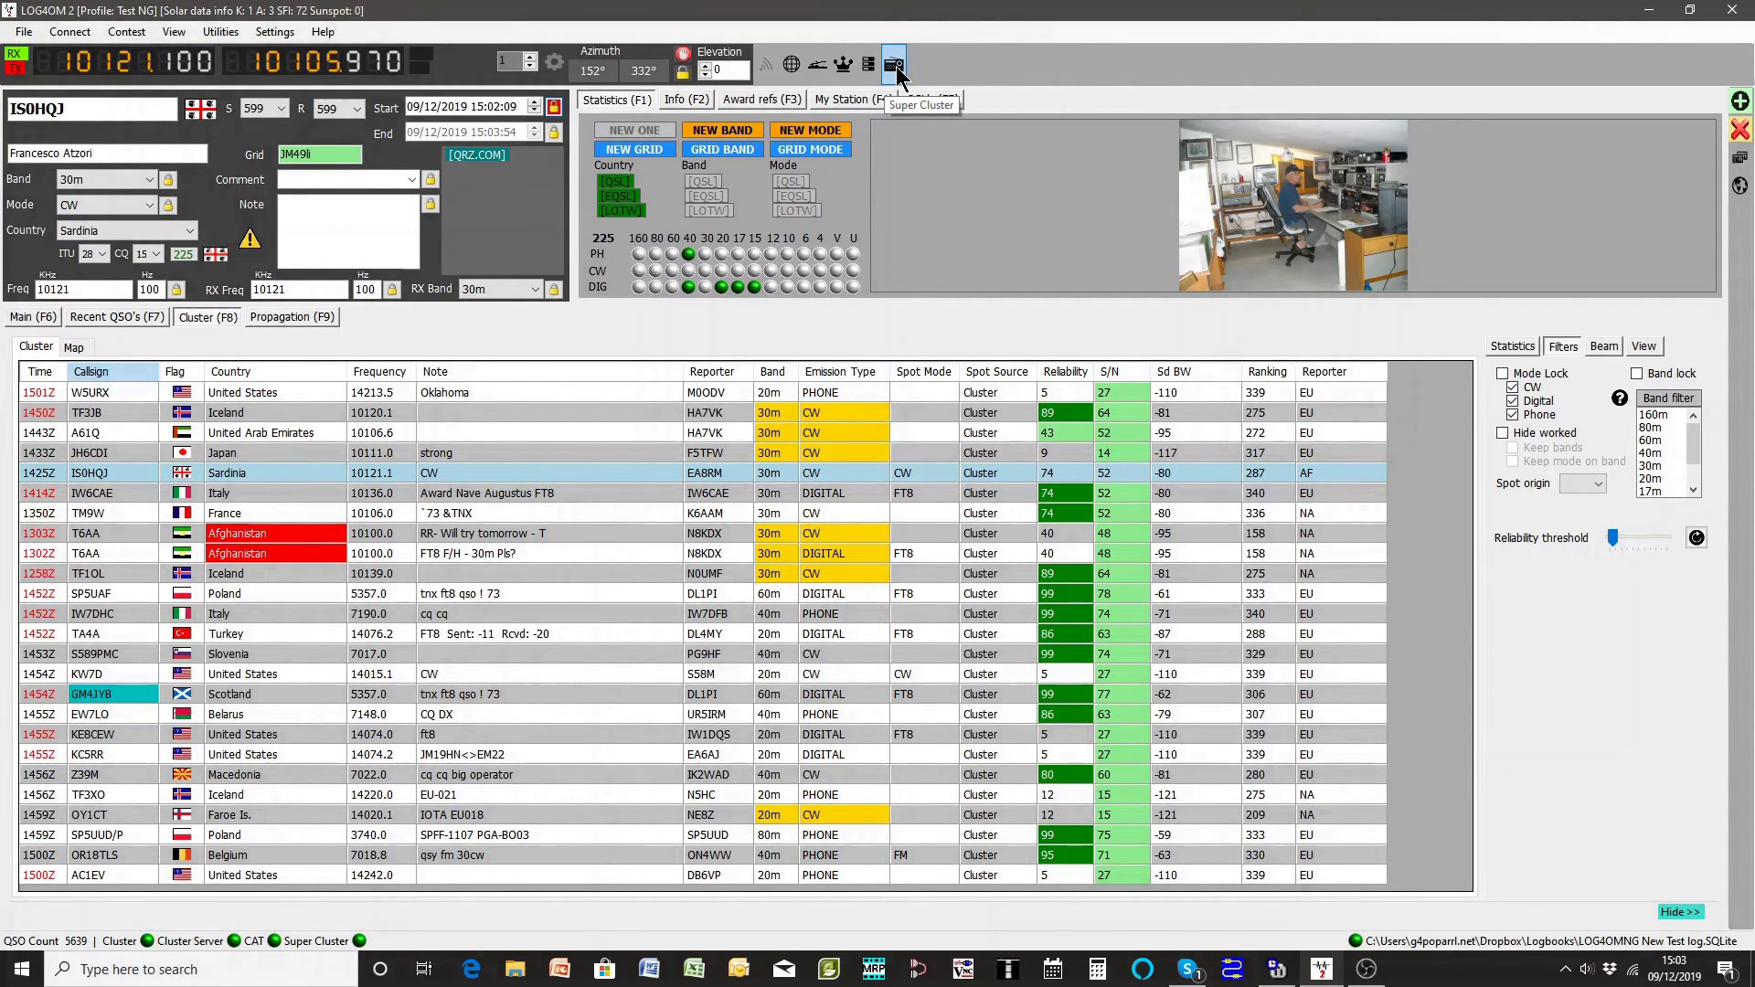
{"action": "left_click", "coordinate": [893, 66]}
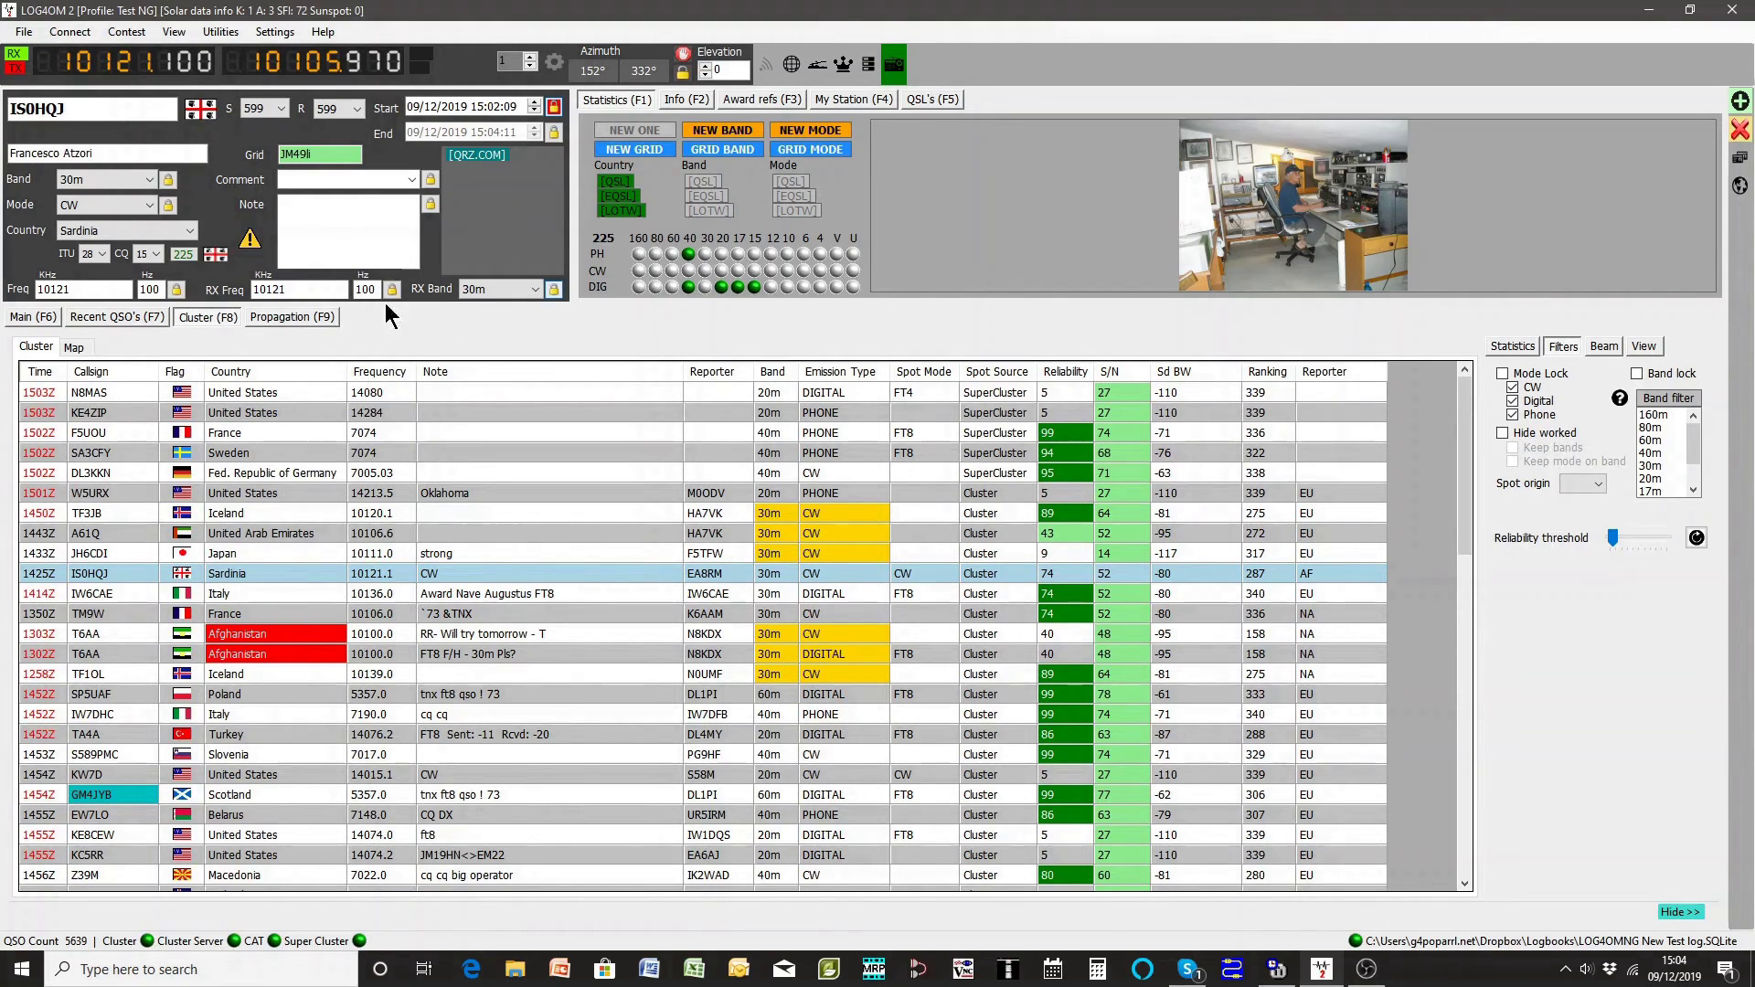
{"action": "left_click", "coordinate": [33, 319]}
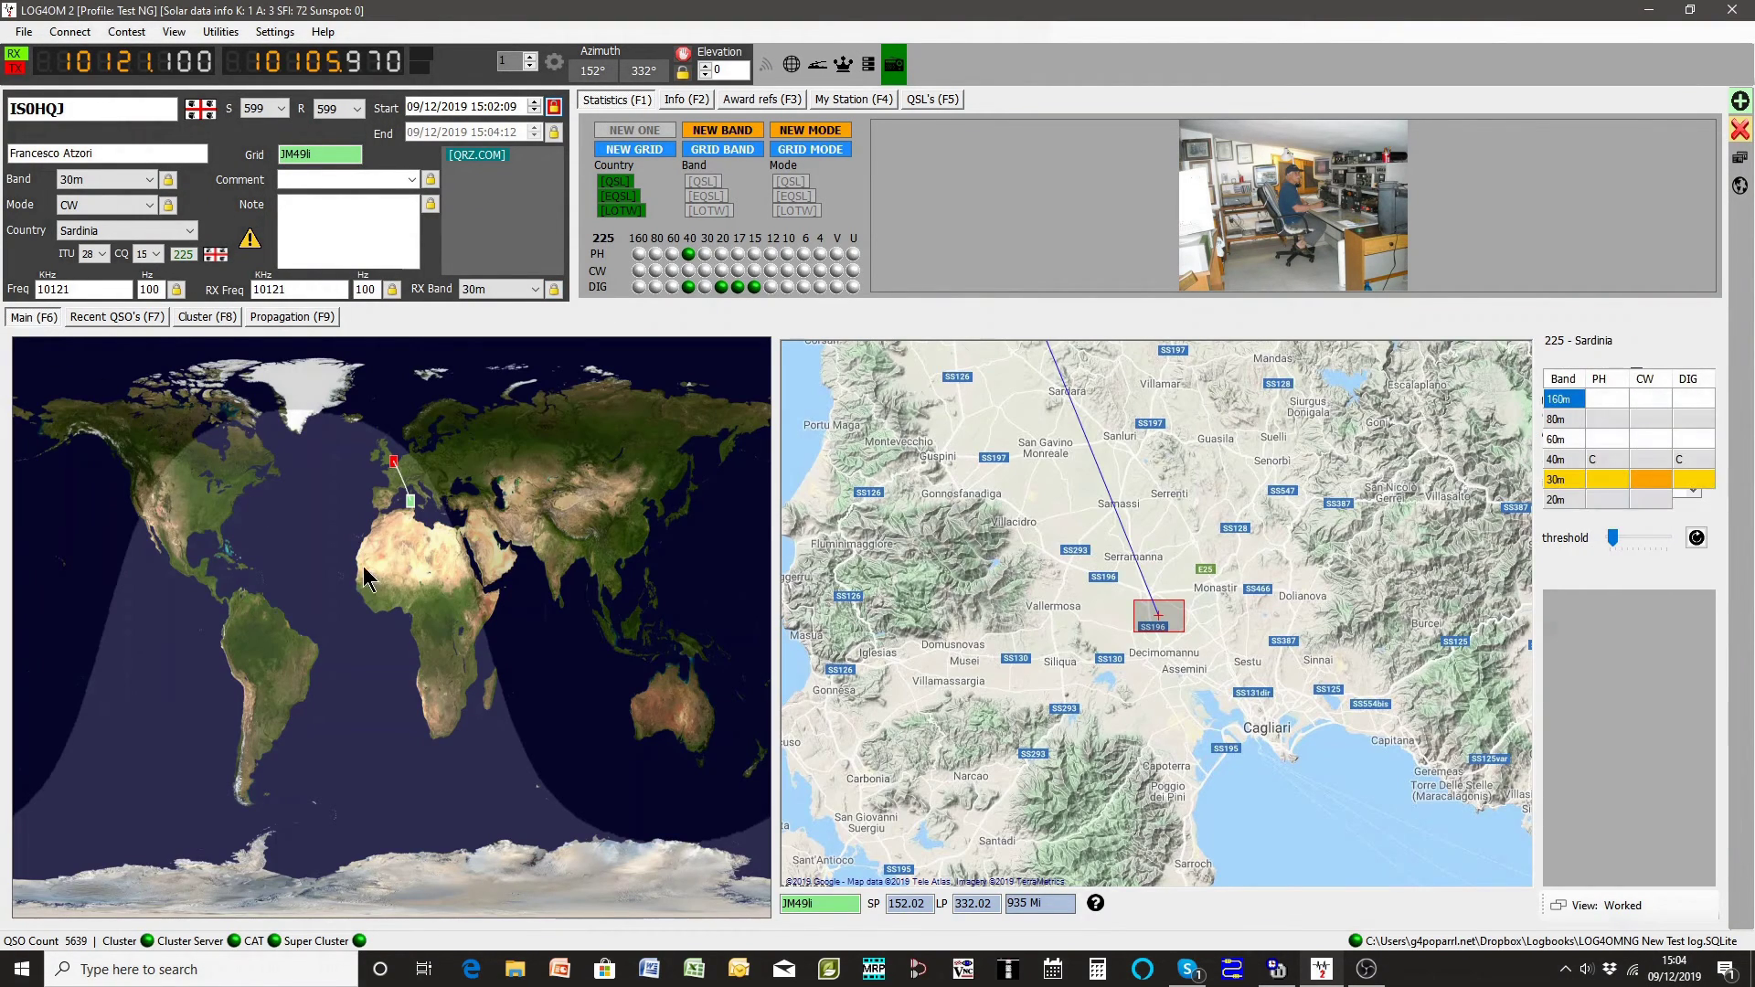